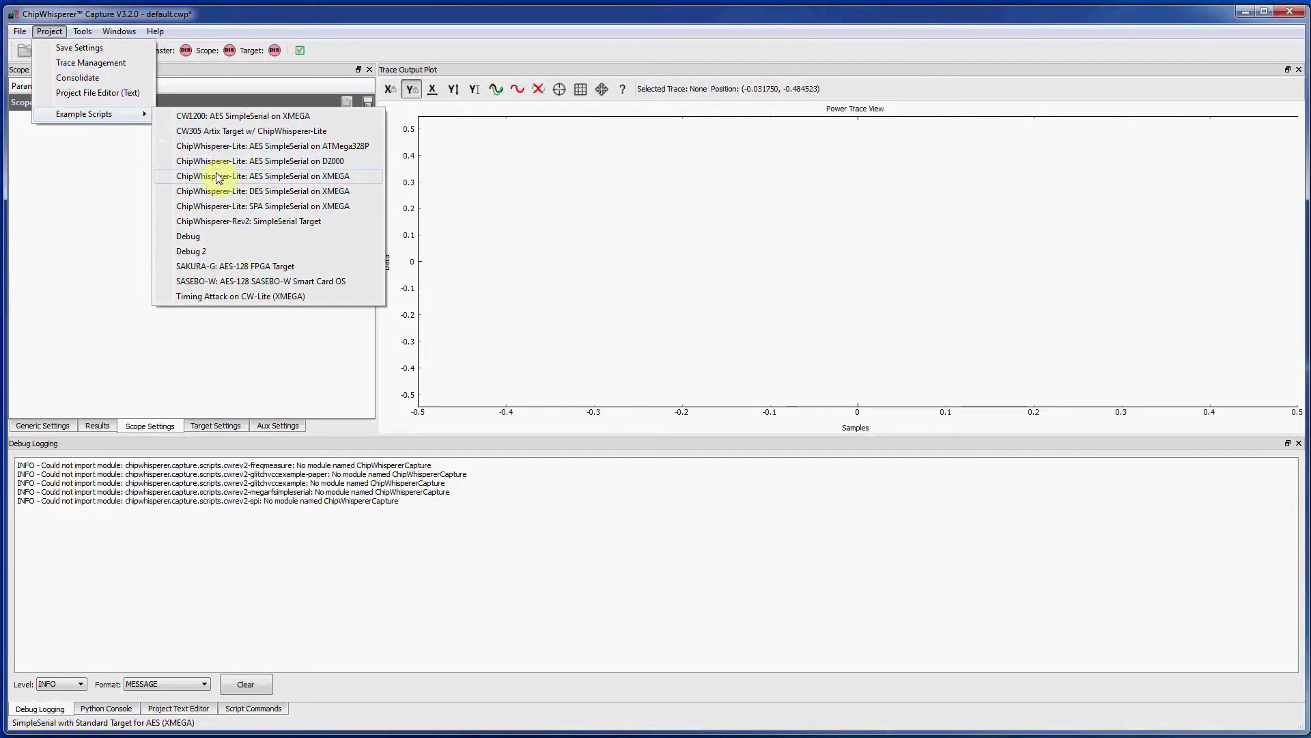
- Run the ChipWhisperer-Lite AES SimpleSerial on XMEGA example script and capture a trace with the trigger offset set to 0
click(217, 177)
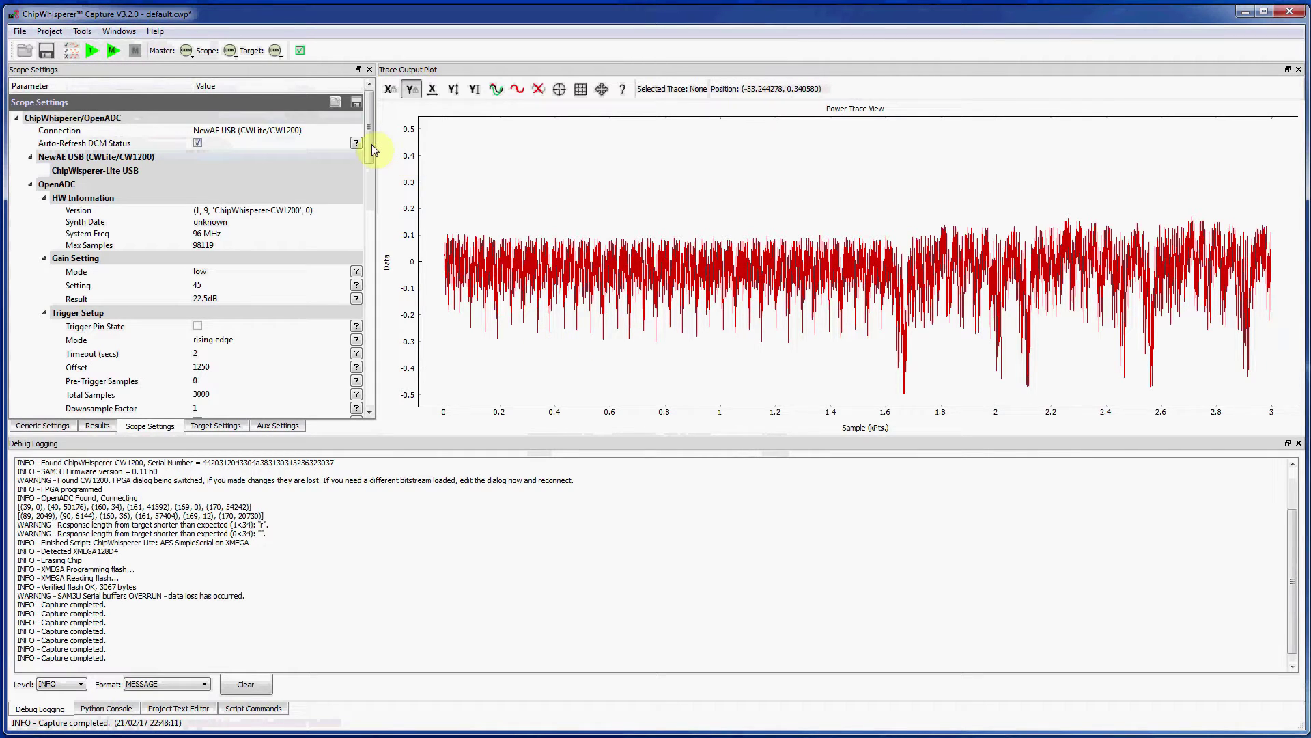
scroll(362, 150, down, 2)
click(273, 303)
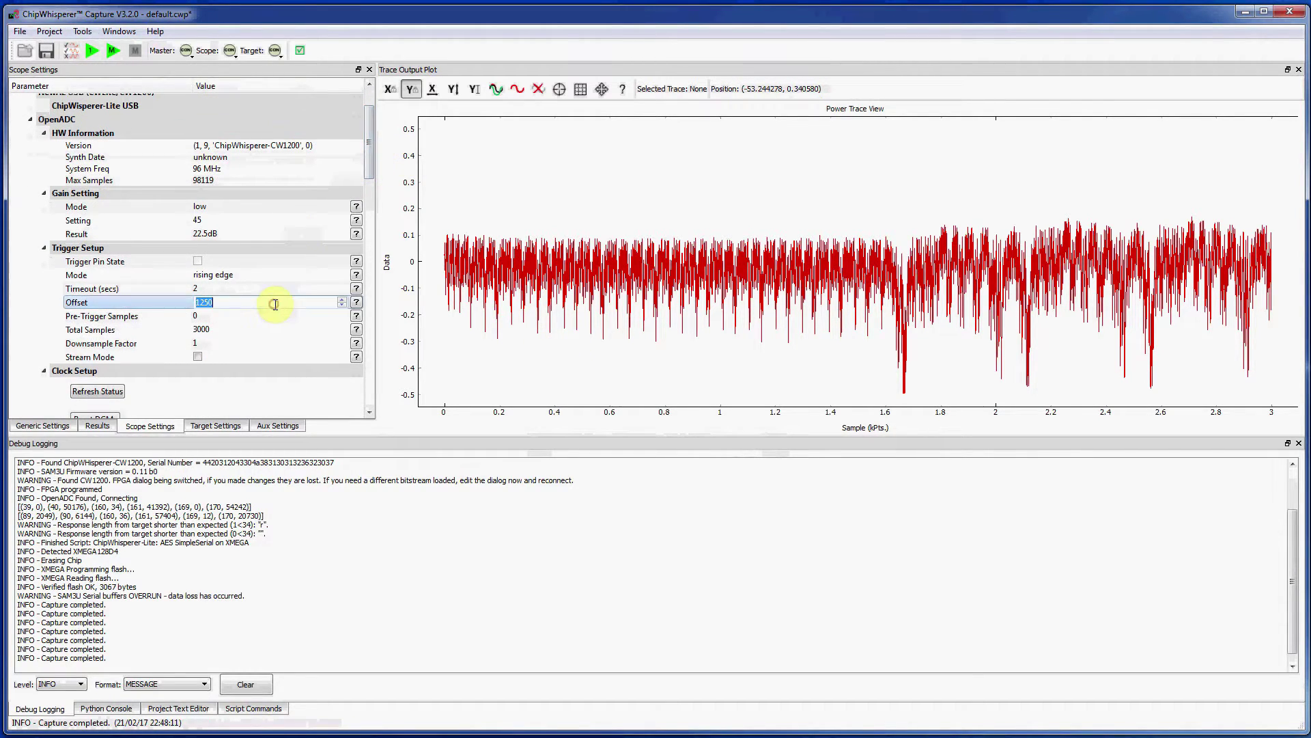
click(94, 51)
- Set the SAD reference point range to 101–229 and the SAD threshold to 800, and capture a trace
drag(370, 170, 364, 403)
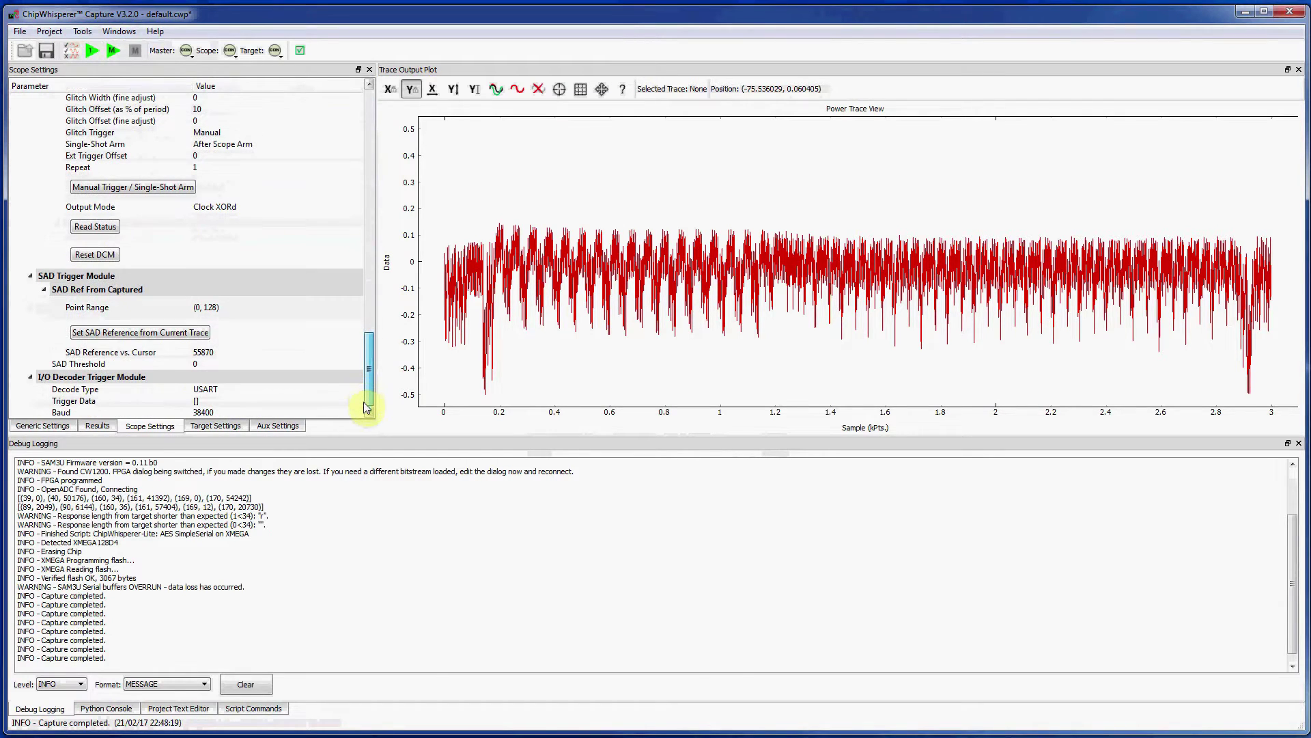
click(296, 318)
drag(455, 304, 482, 304)
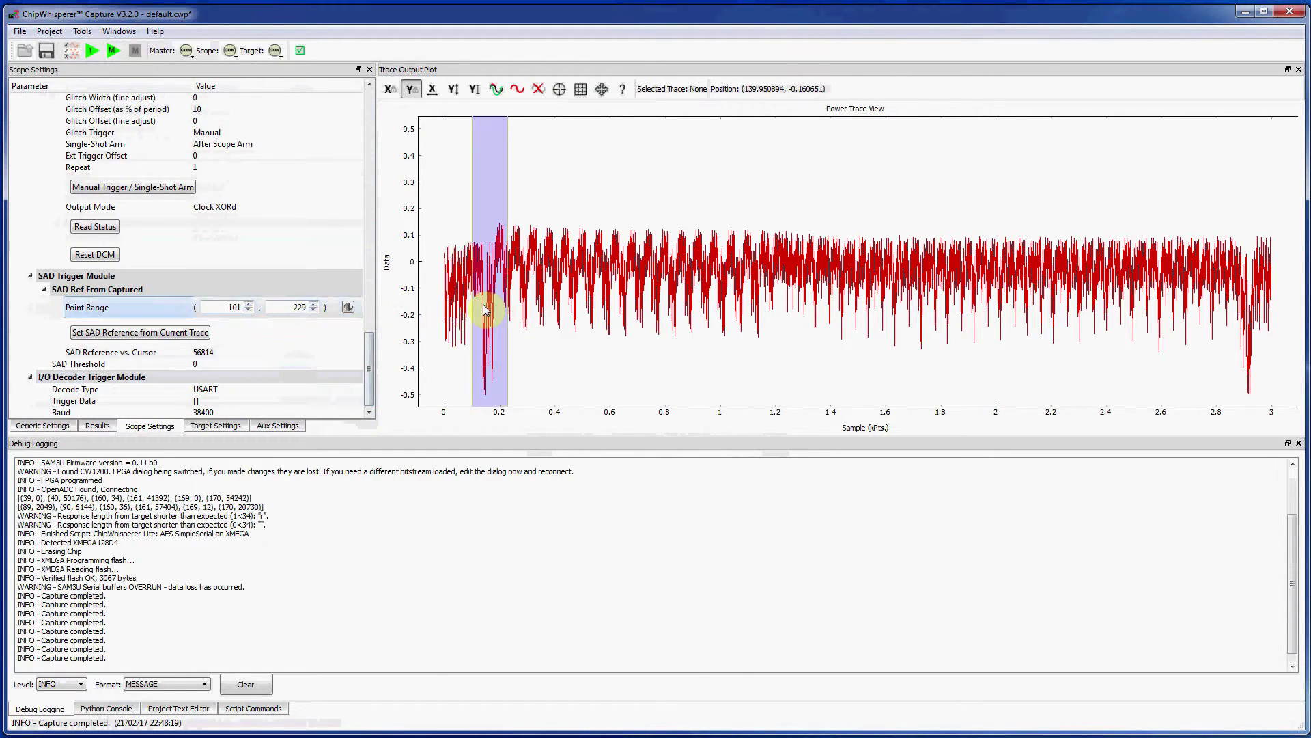
click(227, 362)
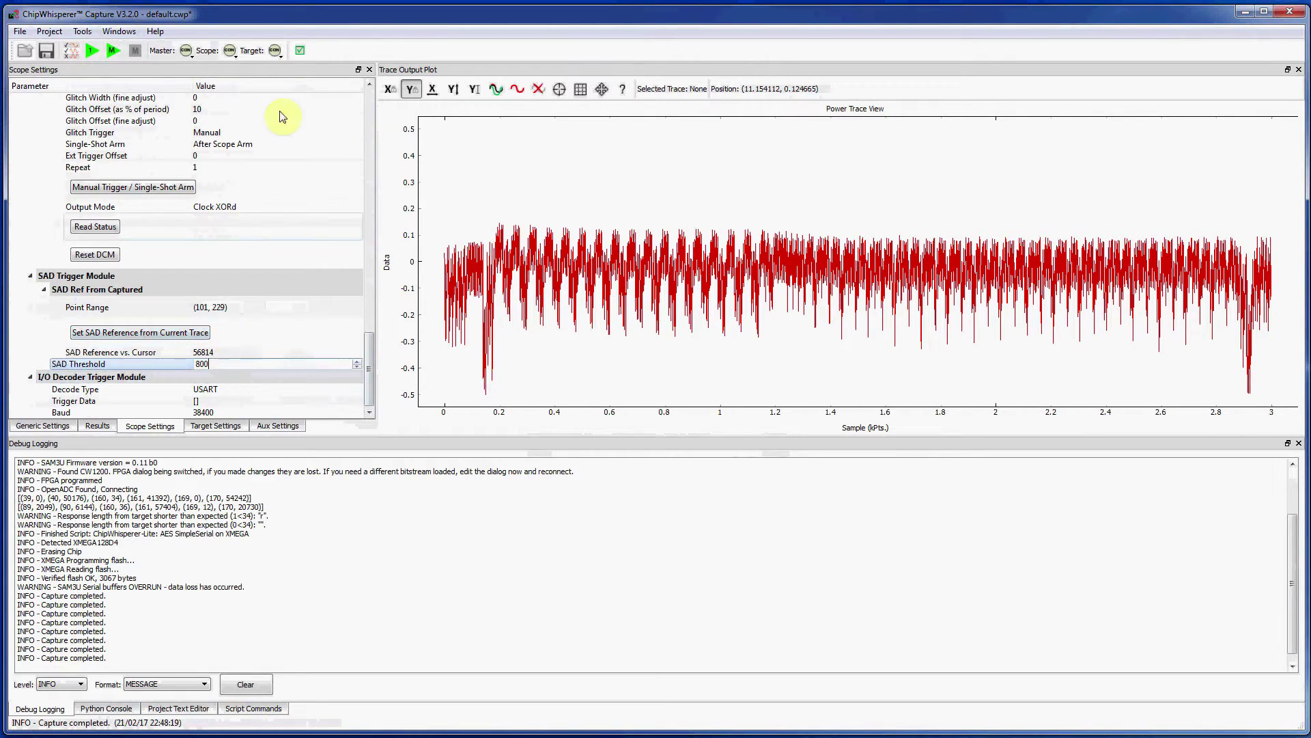
click(95, 52)
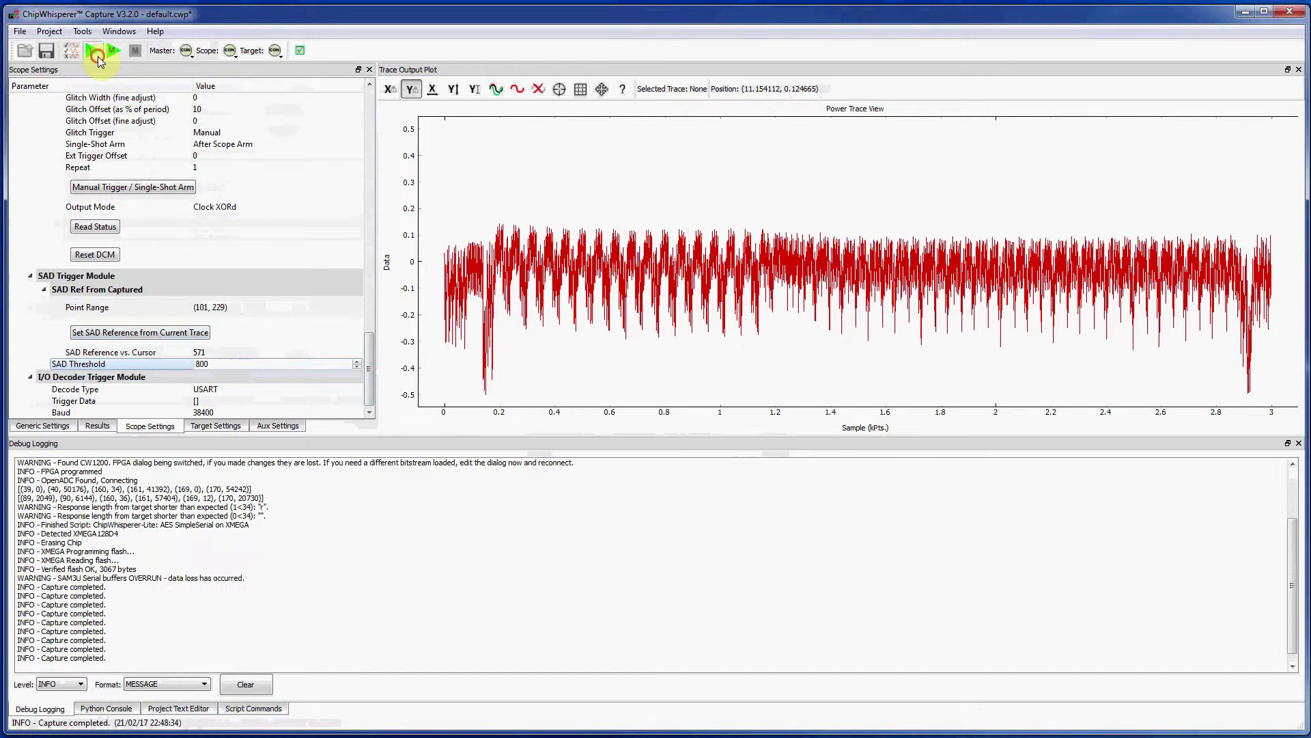
- Set the trigger module to SAD Match and capture several traces
drag(370, 367, 362, 257)
click(315, 303)
click(315, 304)
click(315, 336)
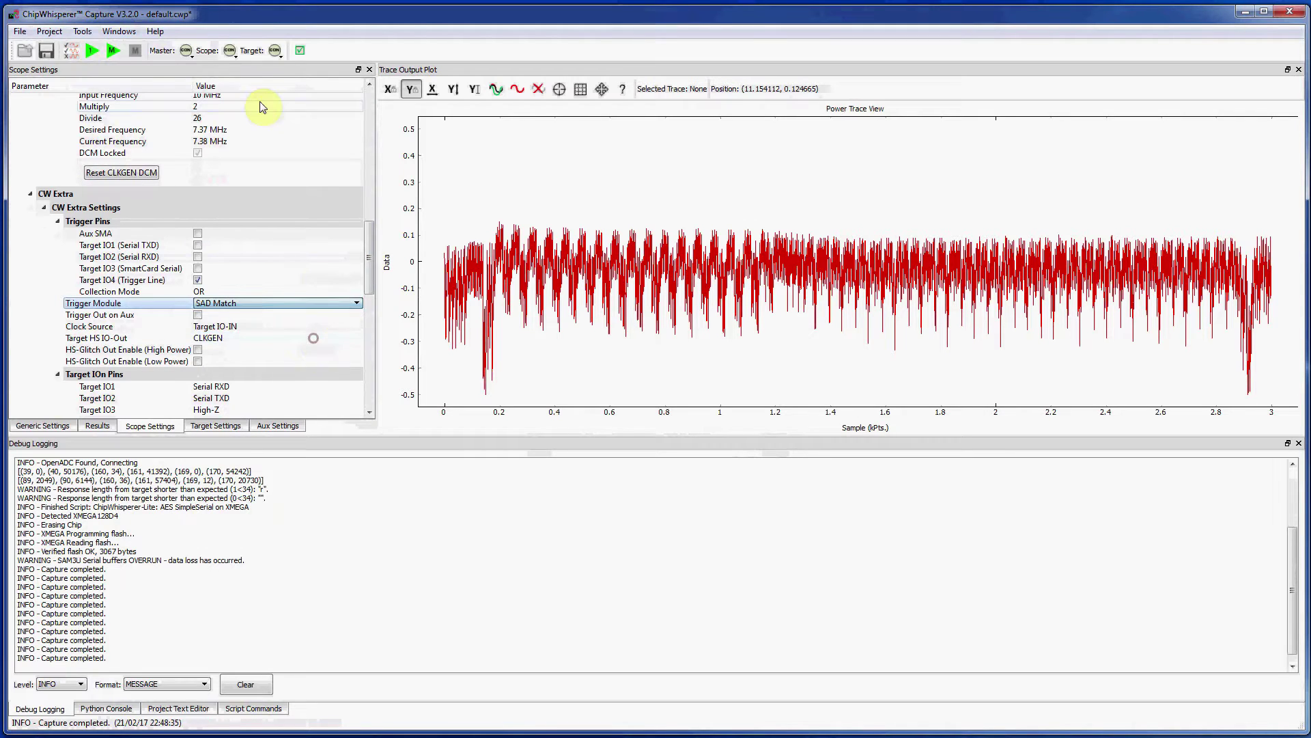
click(97, 51)
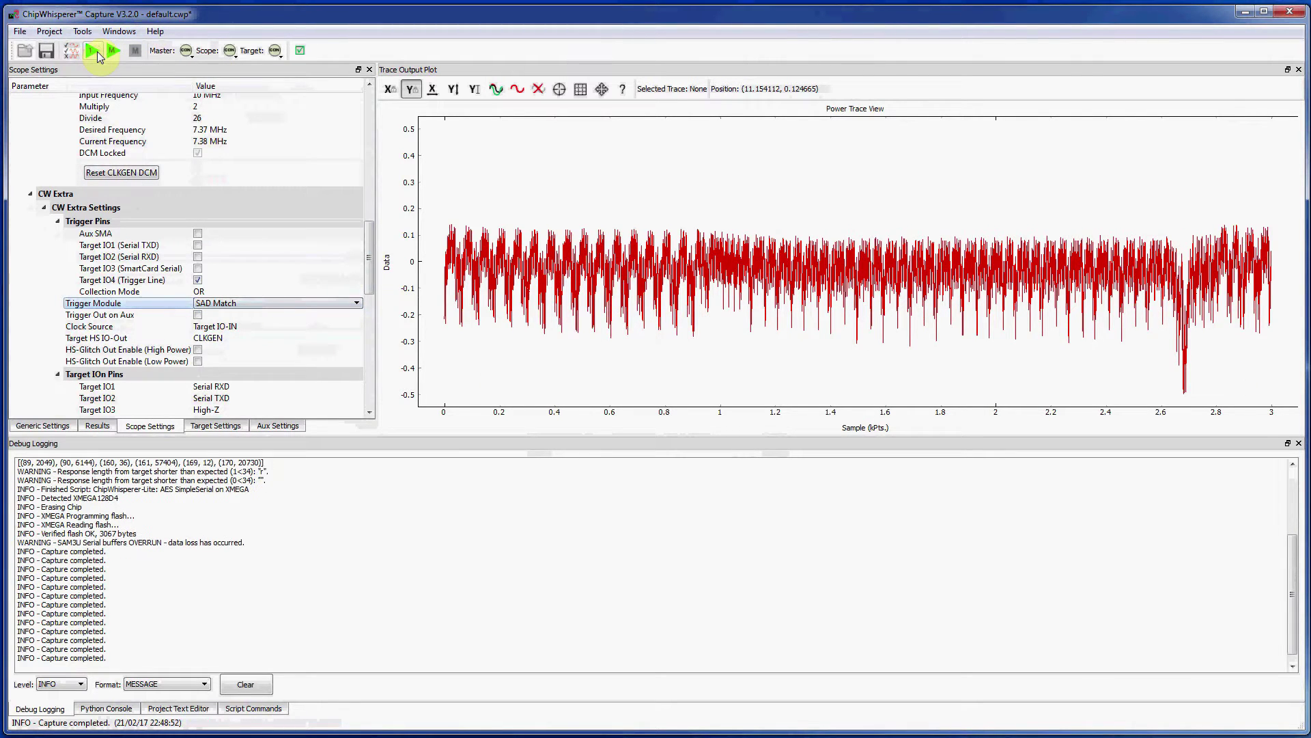
click(100, 52)
click(109, 51)
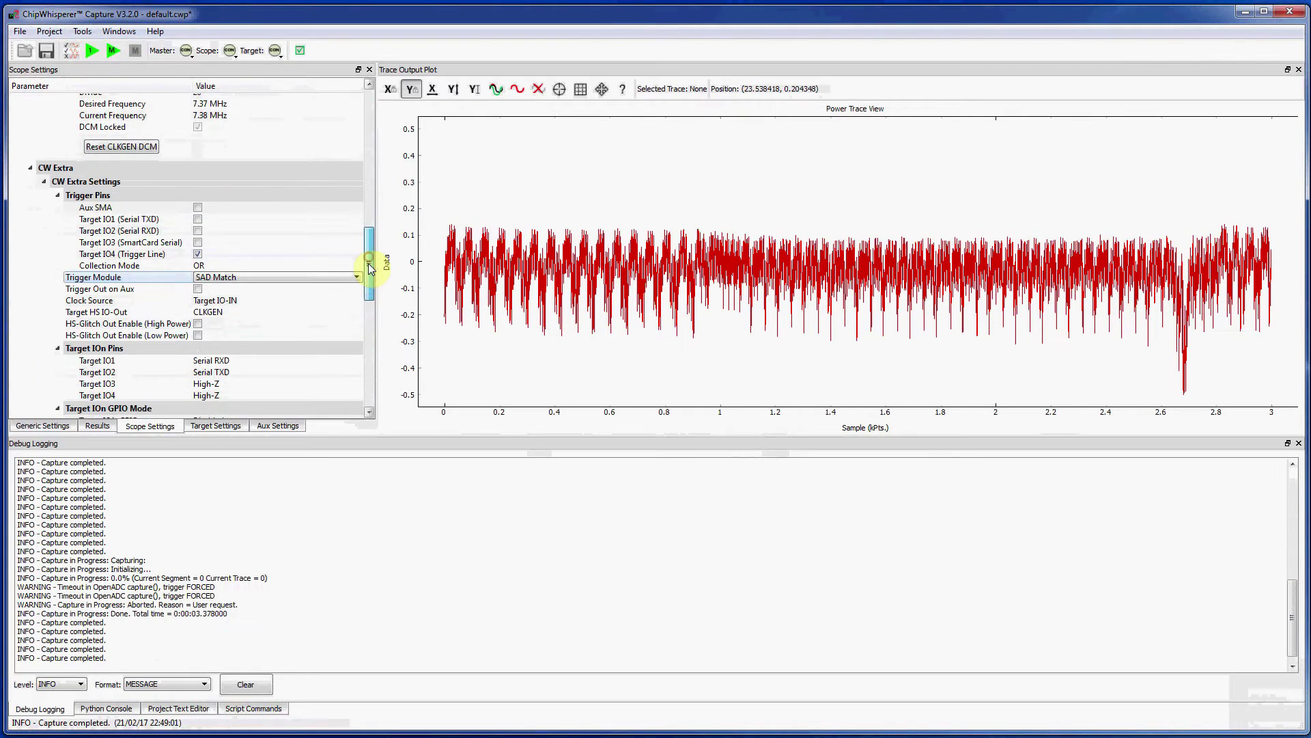
- Set the trigger module to Digital IO Decode
drag(370, 265, 369, 271)
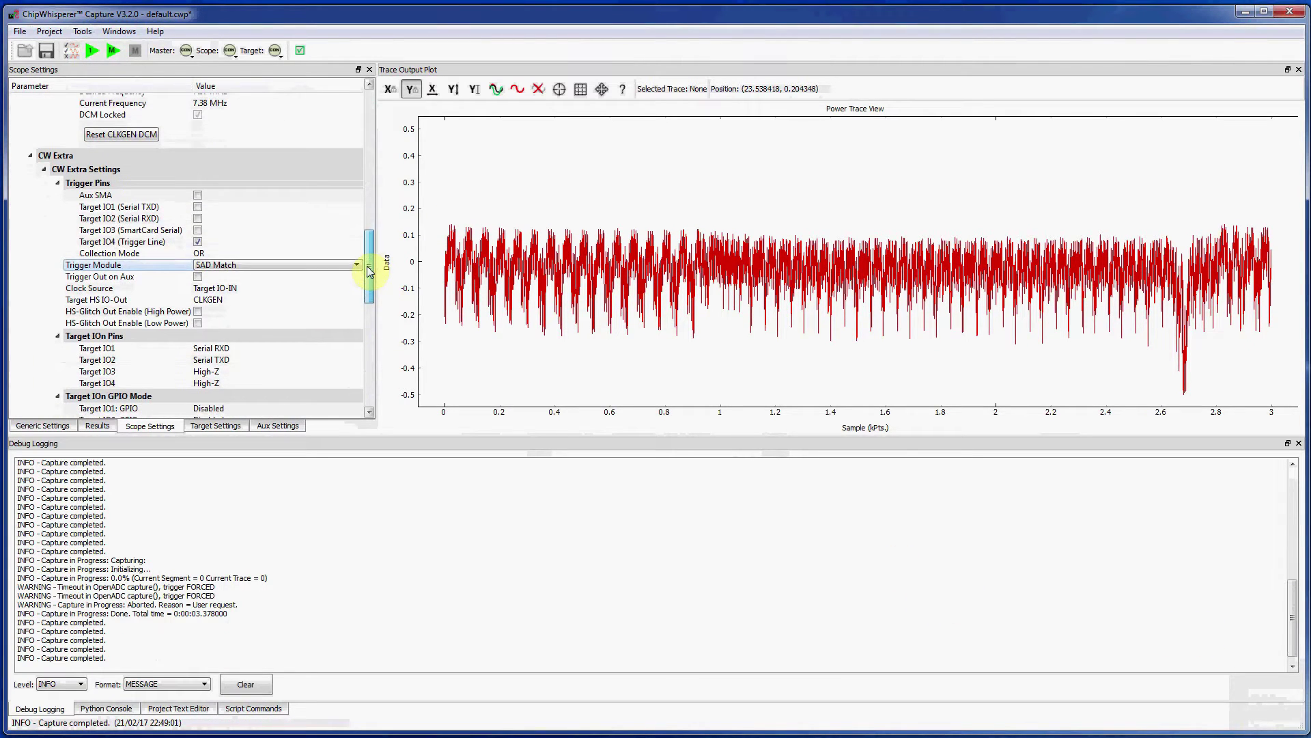
click(340, 271)
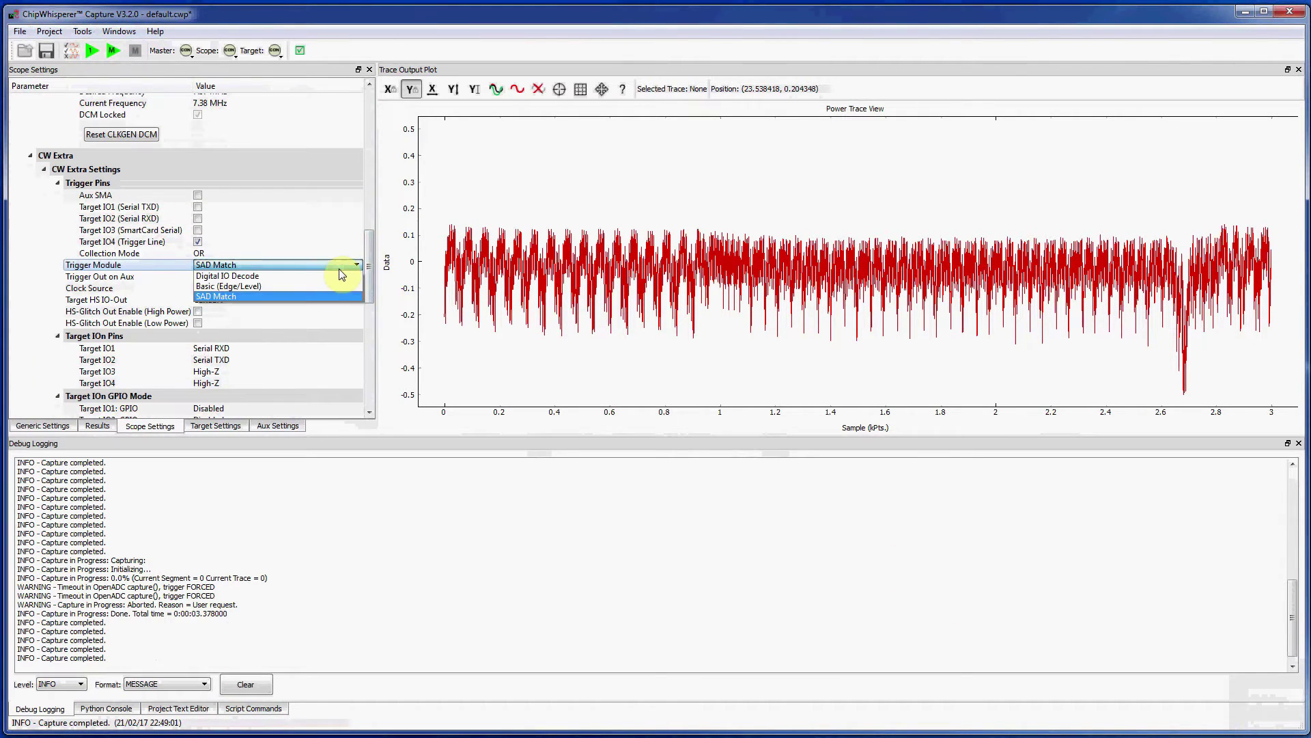
click(340, 276)
- Switch the I/O decoder trigger's decode type to SPI and back to USART
drag(372, 276, 357, 404)
click(312, 401)
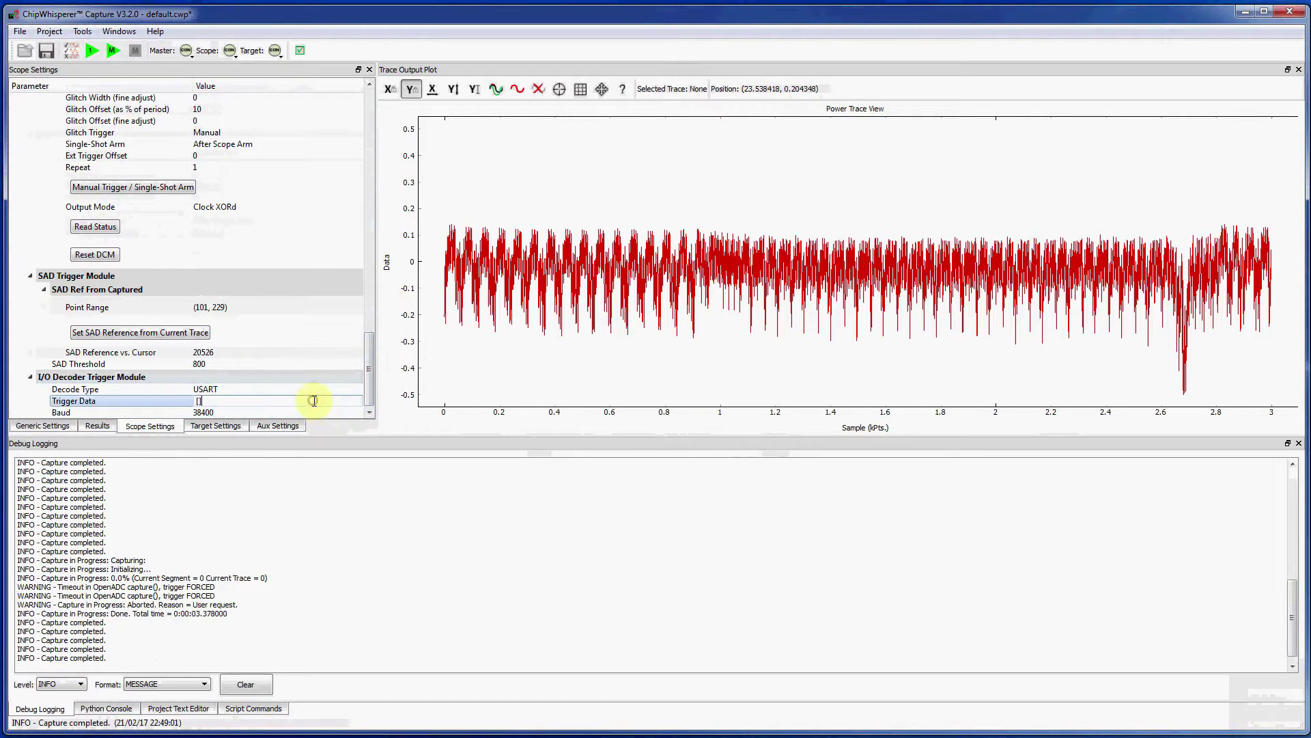
click(313, 387)
click(313, 388)
click(310, 405)
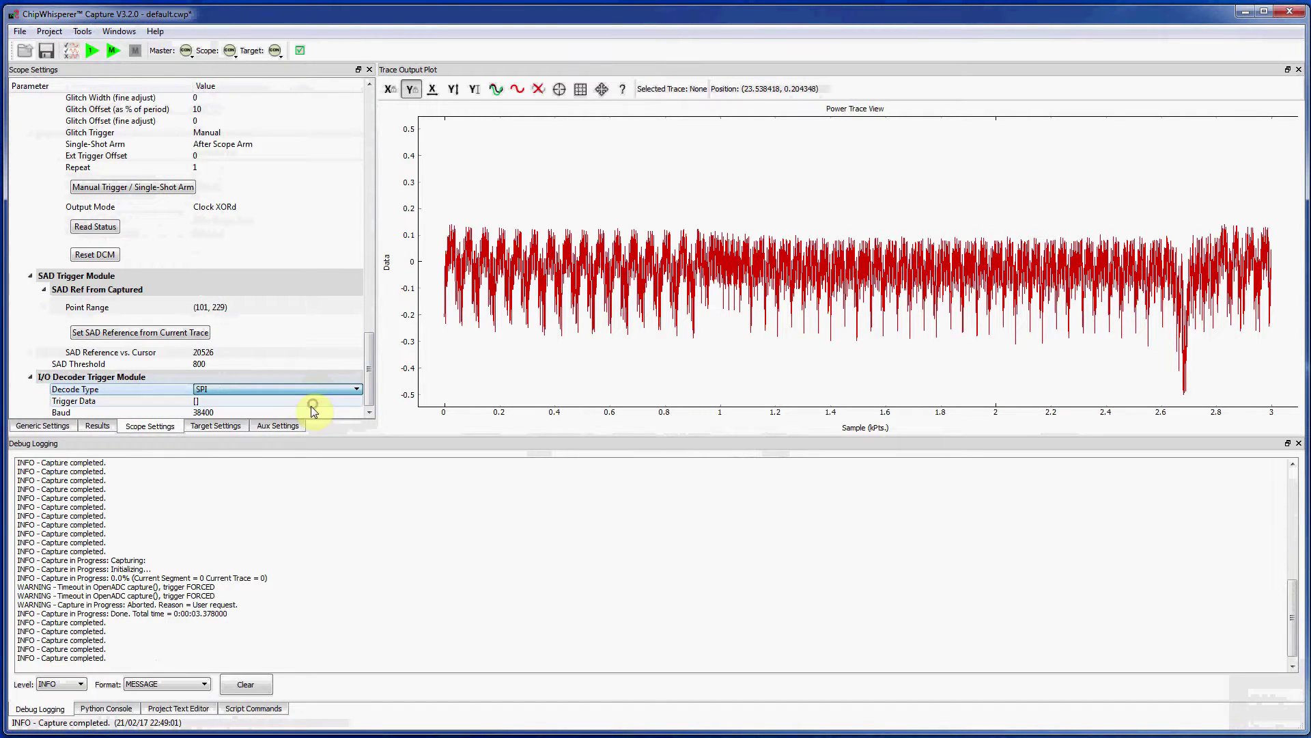
click(303, 386)
click(305, 411)
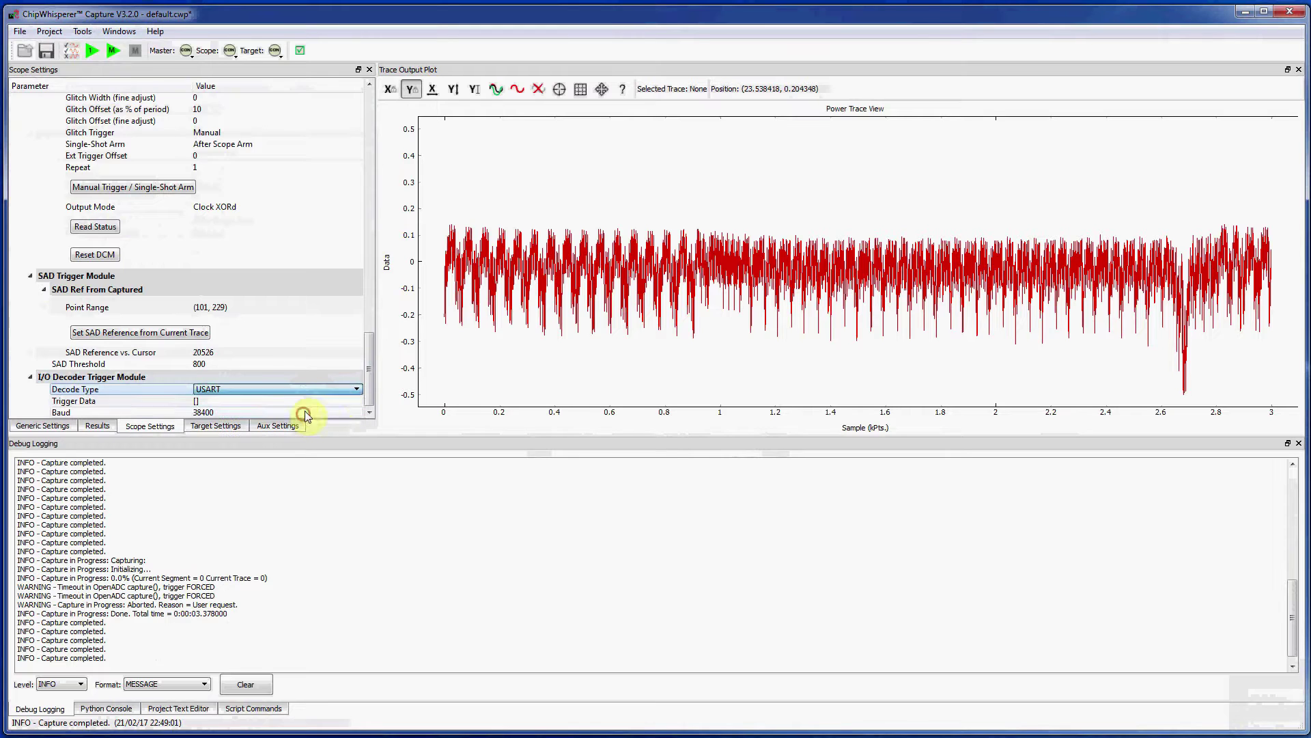
- Set the trigger module to Basic (Edge/Level) and capture a trace
drag(371, 372, 356, 266)
click(297, 313)
click(298, 314)
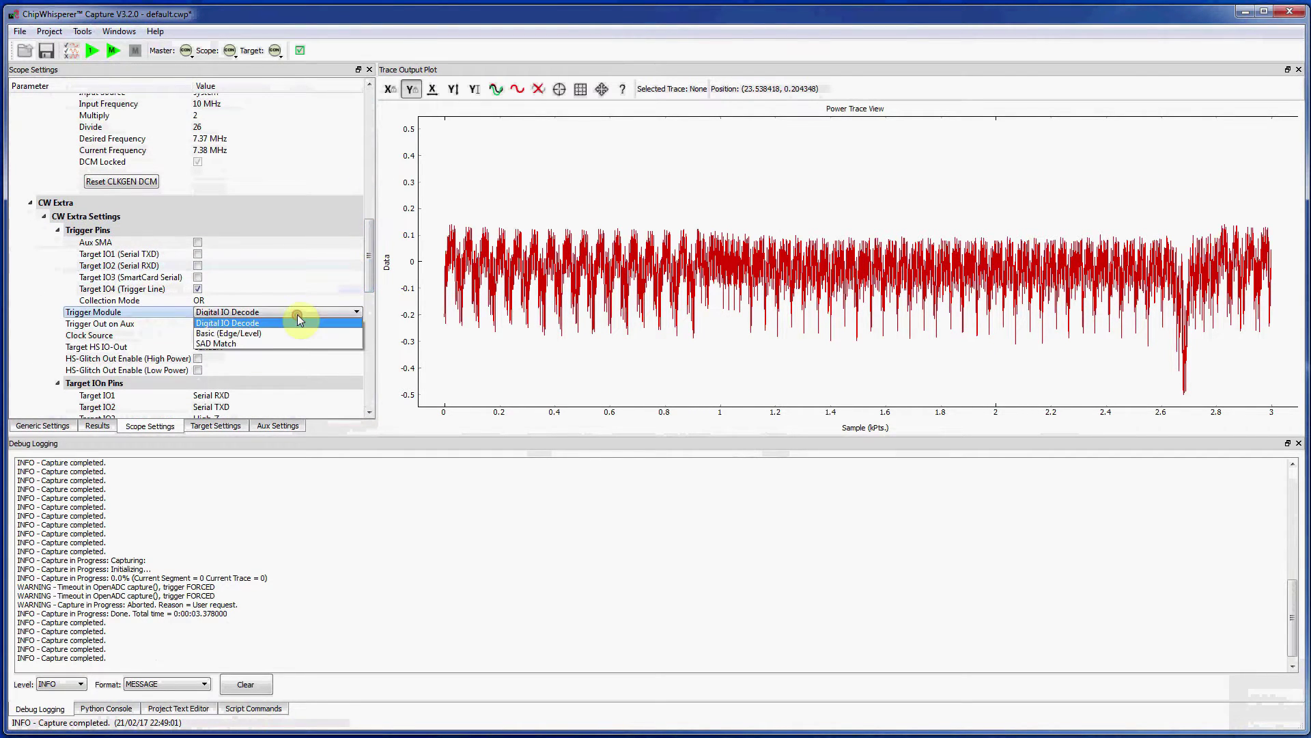
click(296, 333)
drag(368, 264, 285, 152)
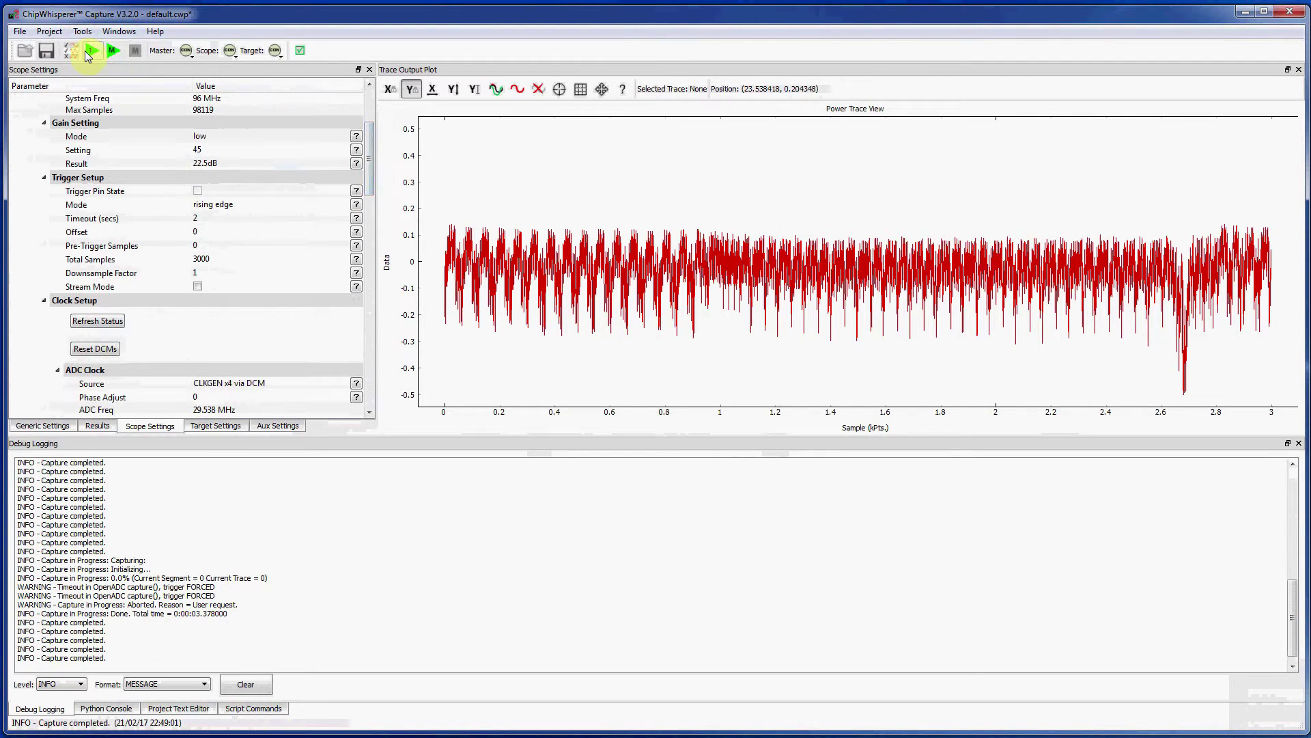
- Capture a trace with total samples set to the 98119 maximum, and fit the plot to the whole trace
click(247, 262)
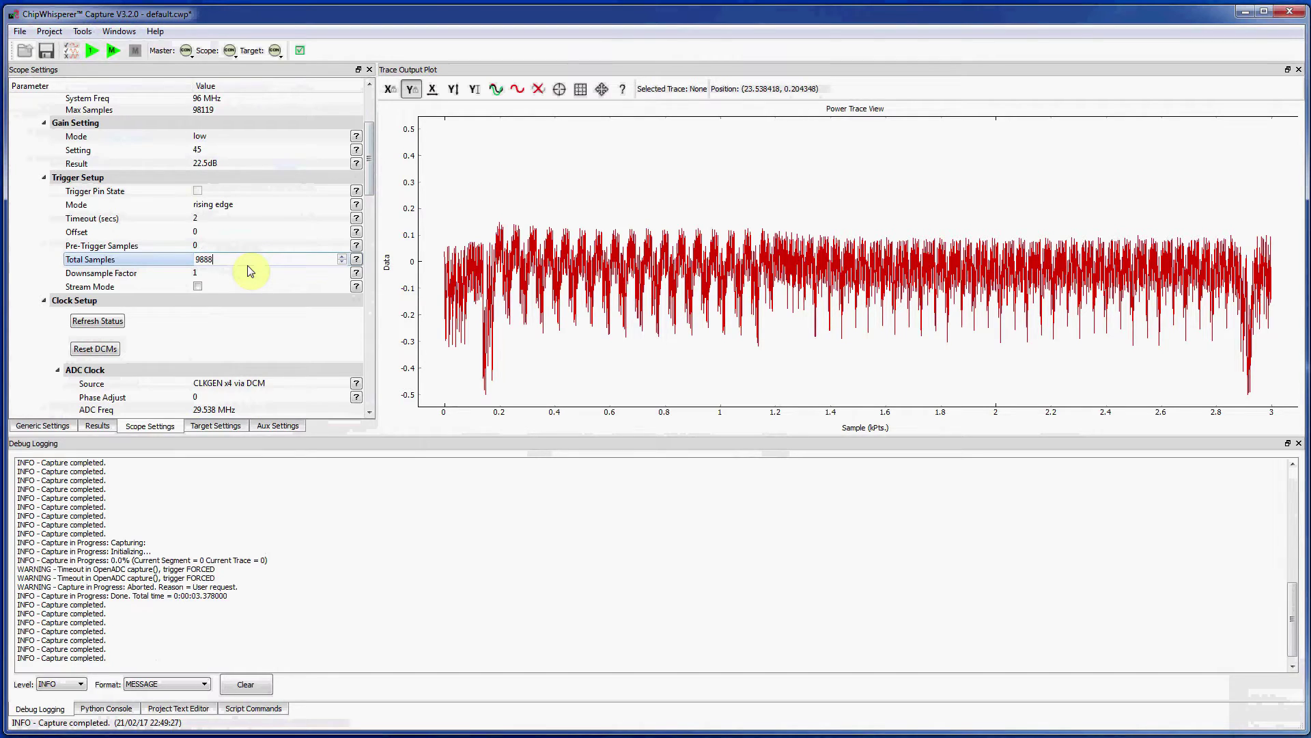
click(214, 245)
click(101, 53)
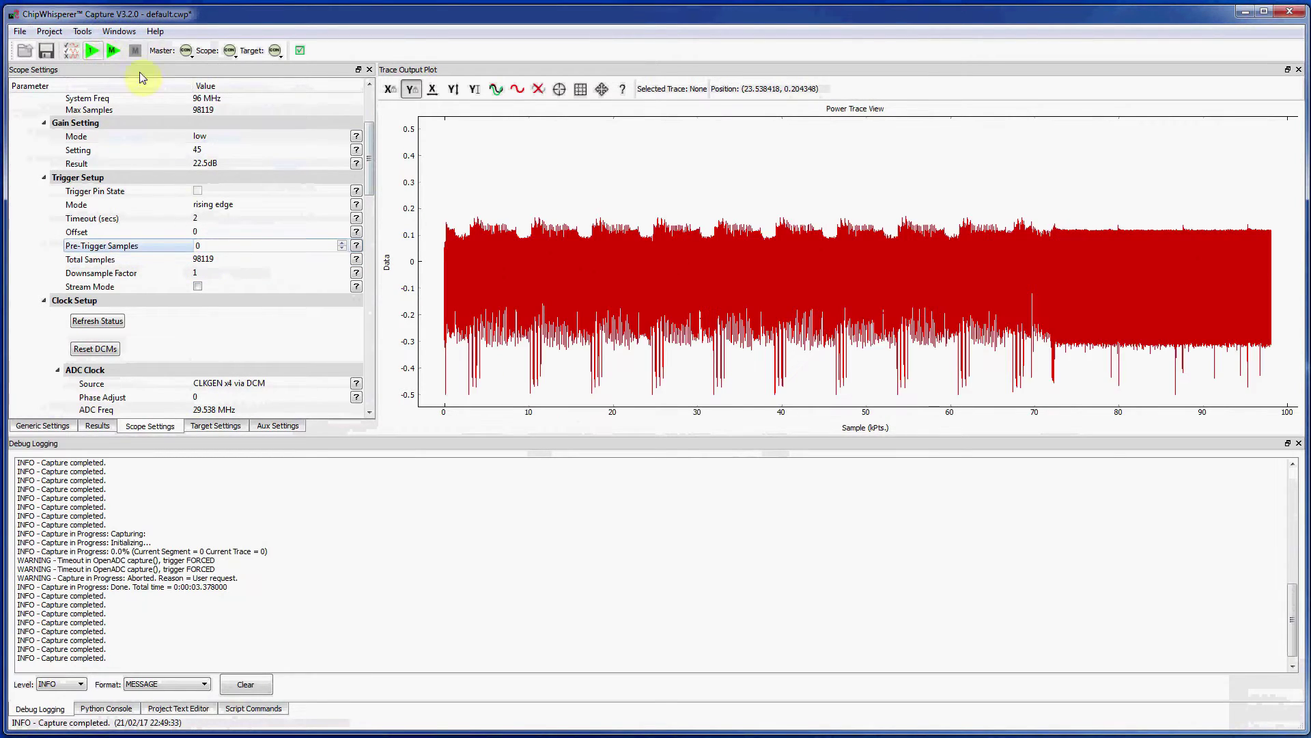
right_click(877, 313)
click(895, 317)
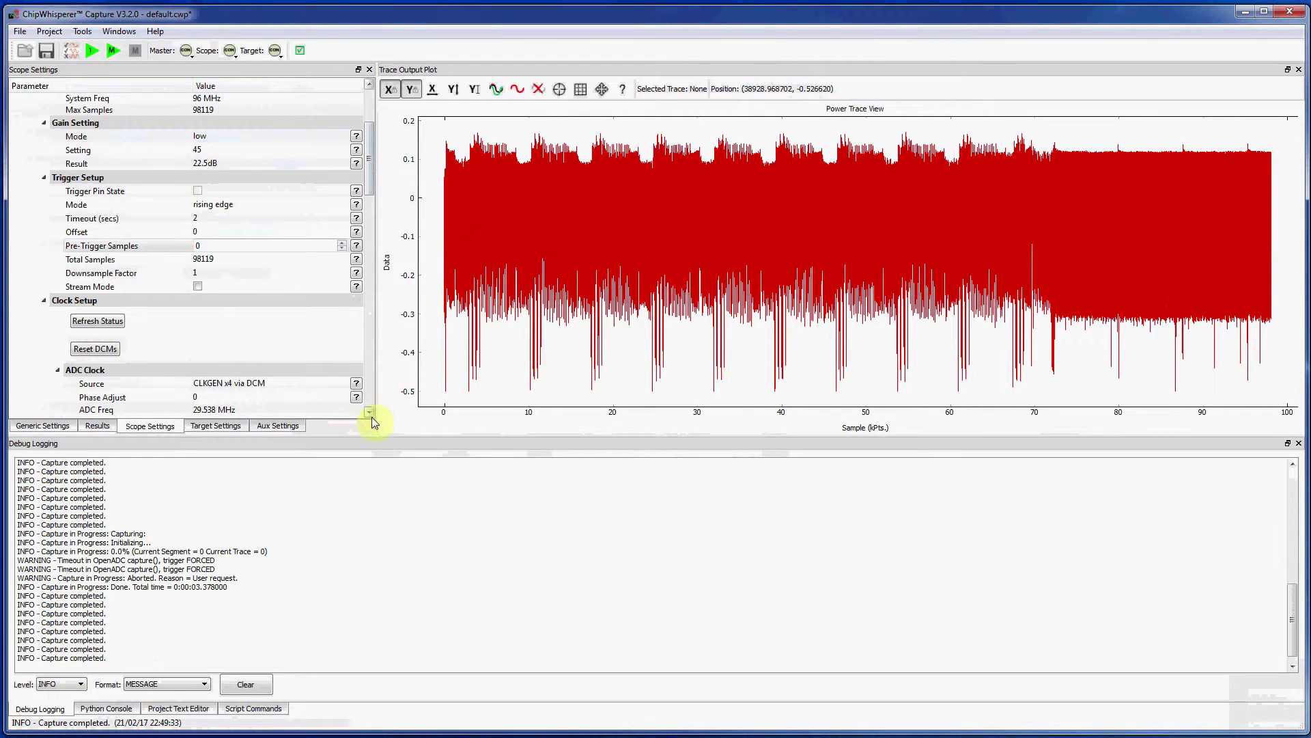
- Set the downsample factor to 10 and capture a trace
click(293, 273)
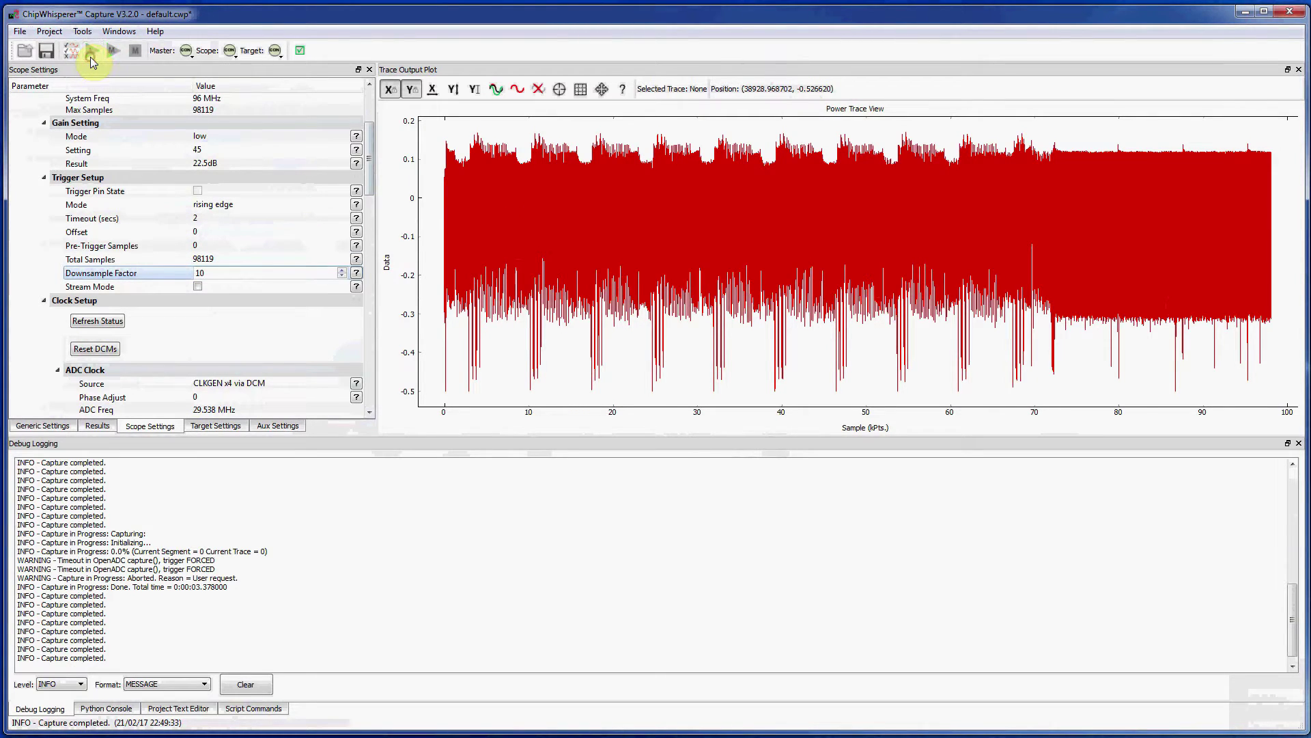
click(451, 313)
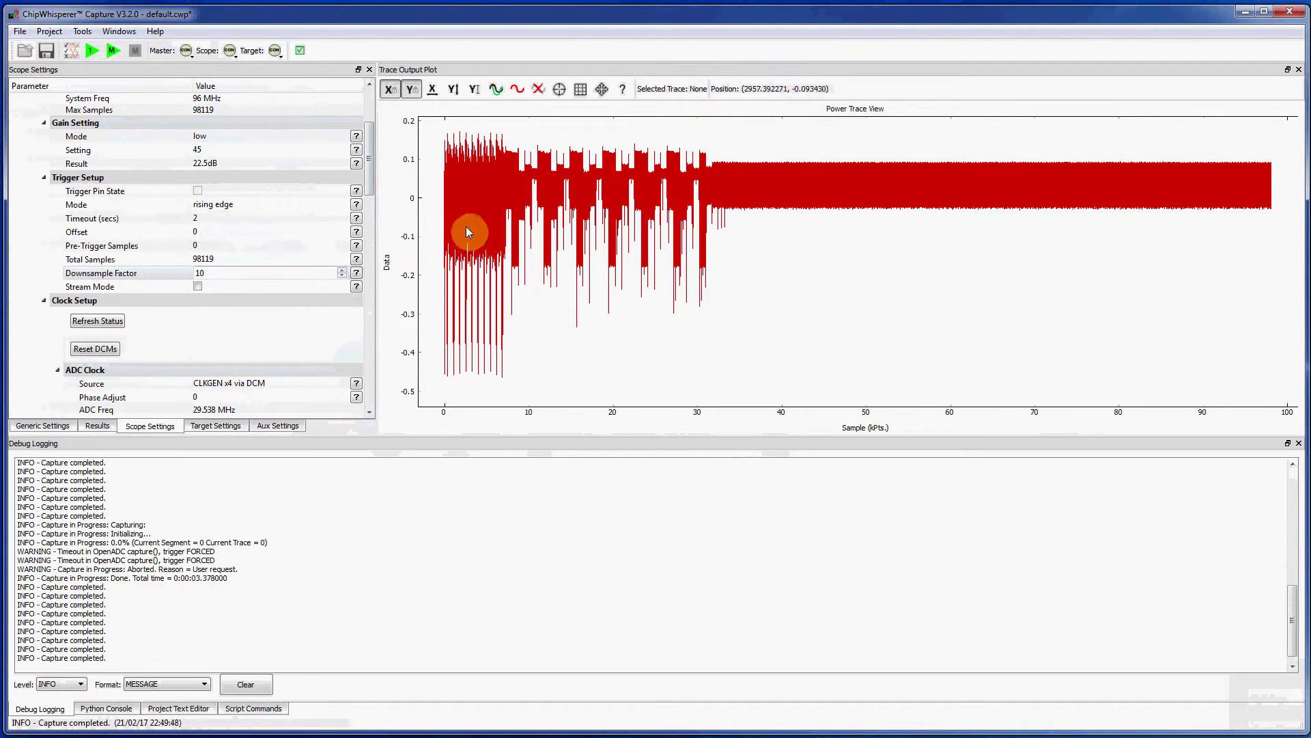
- Set the downsample factor to 1 and capture a trace
drag(368, 181, 366, 199)
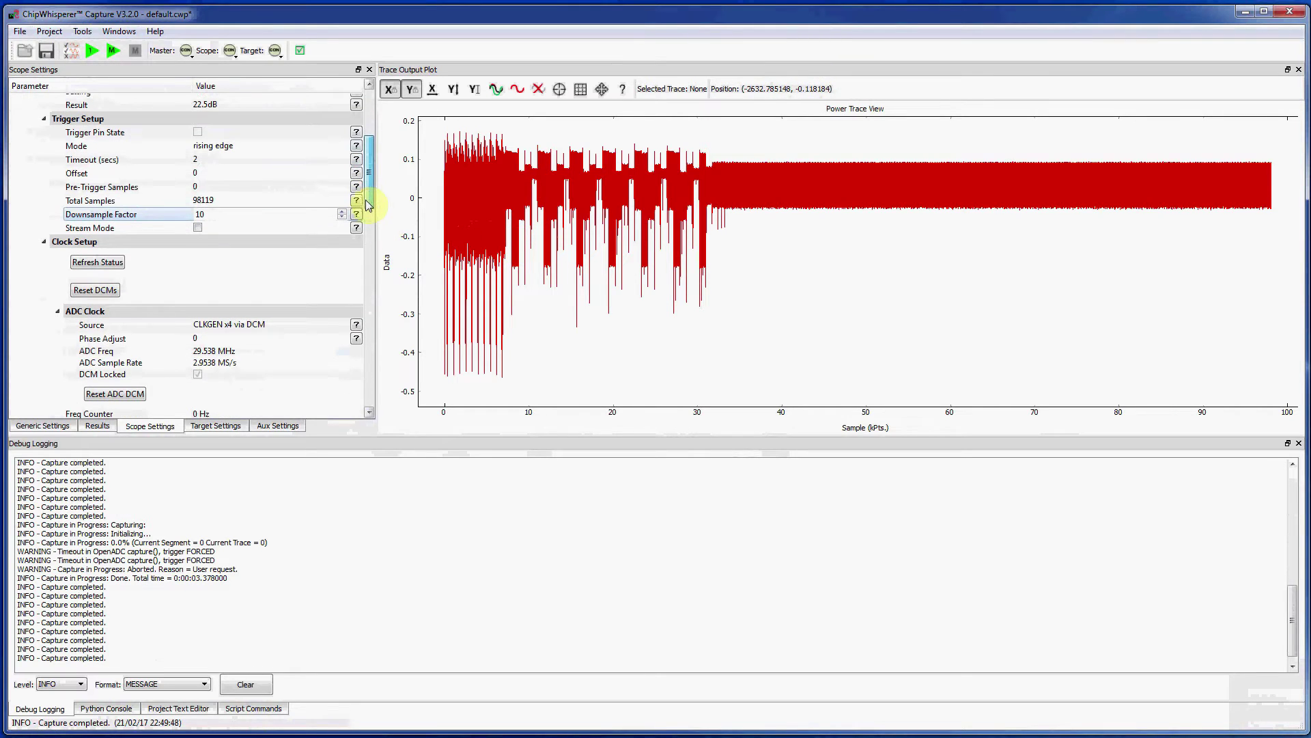
click(214, 214)
text(1)
key(Return)
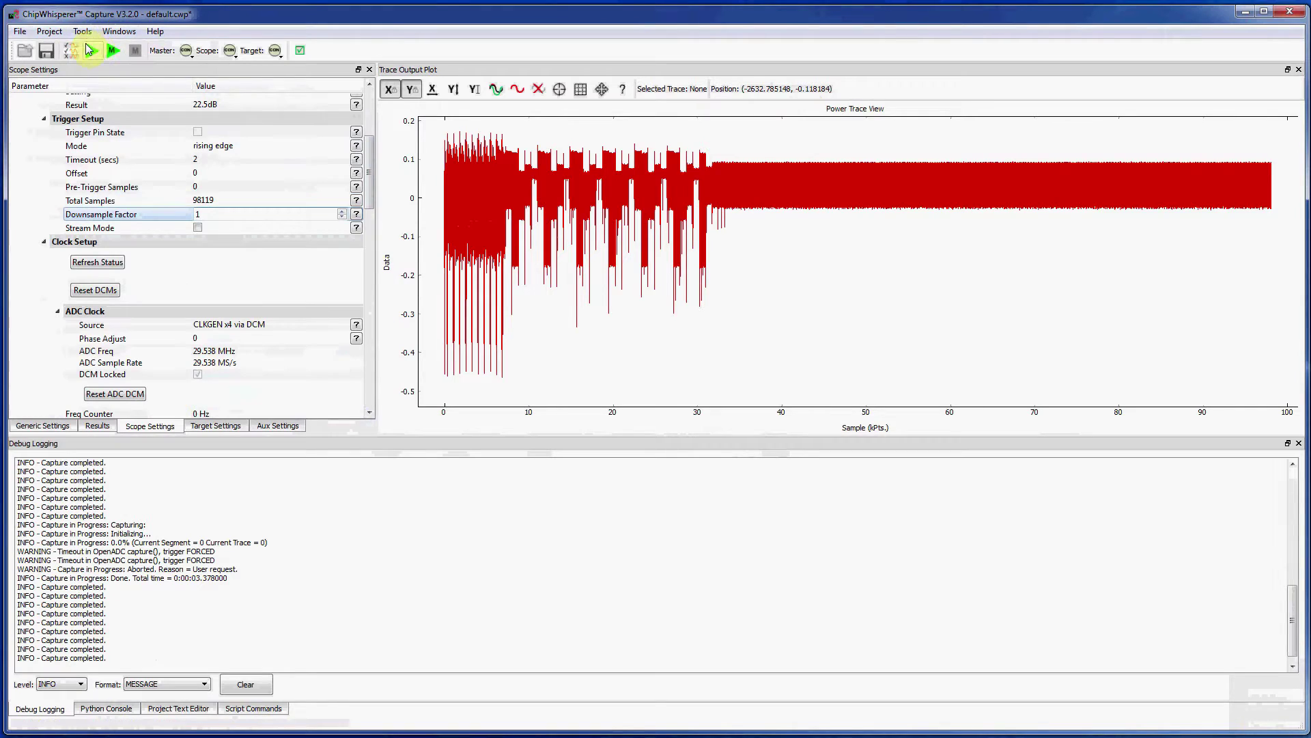
- Enable stream mode and set the ADC clock source to CLKGEN x1 via DCM
click(198, 228)
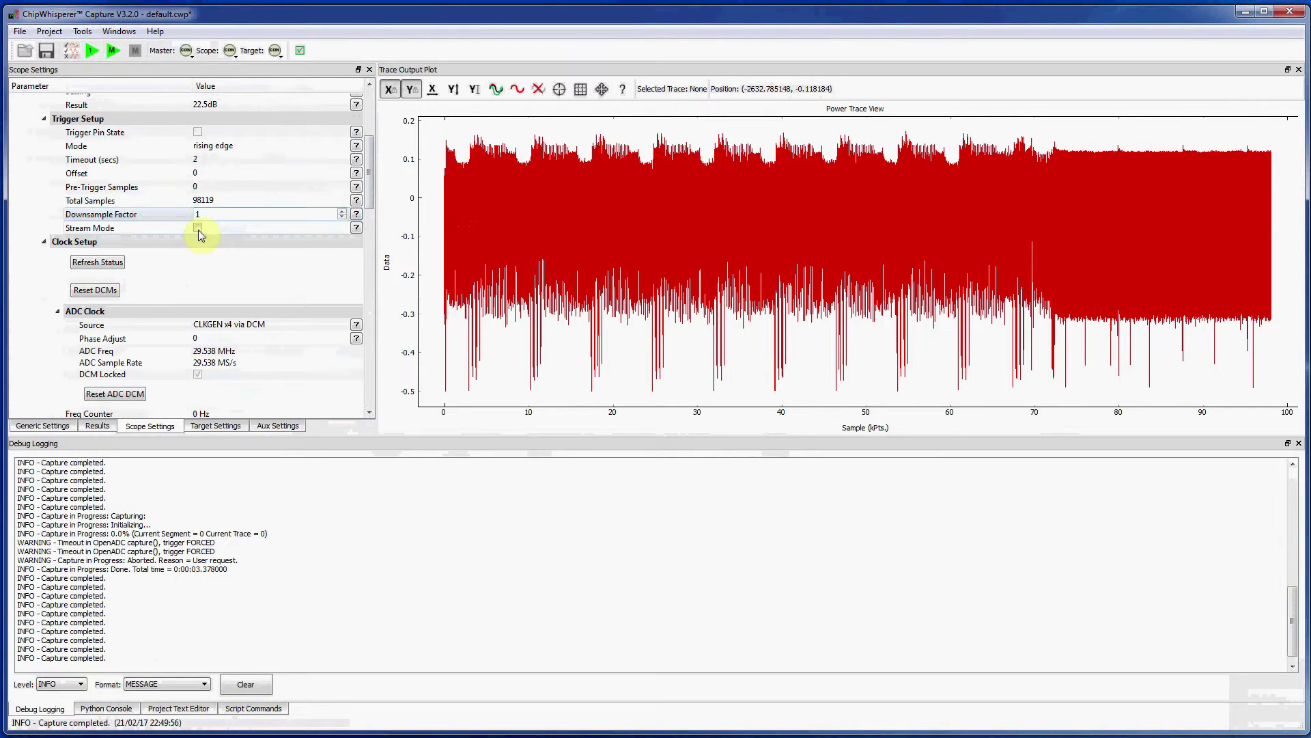
click(268, 331)
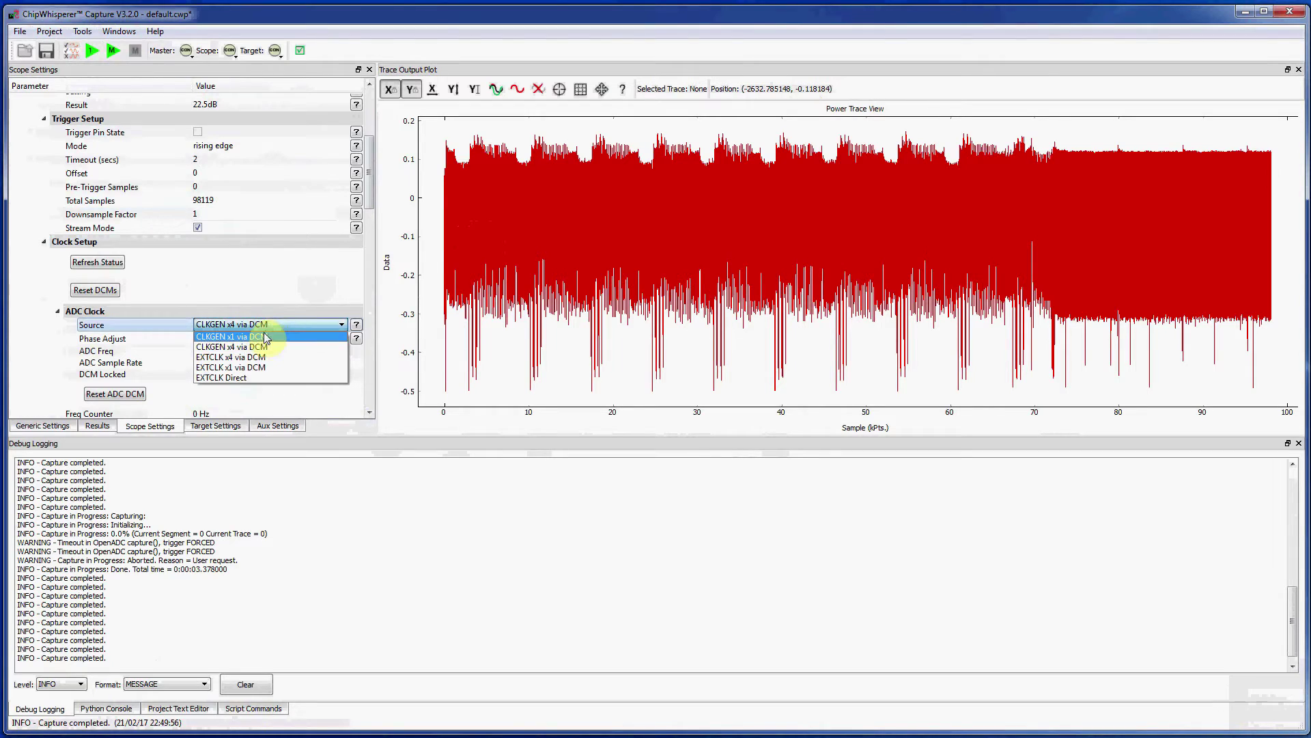
click(266, 337)
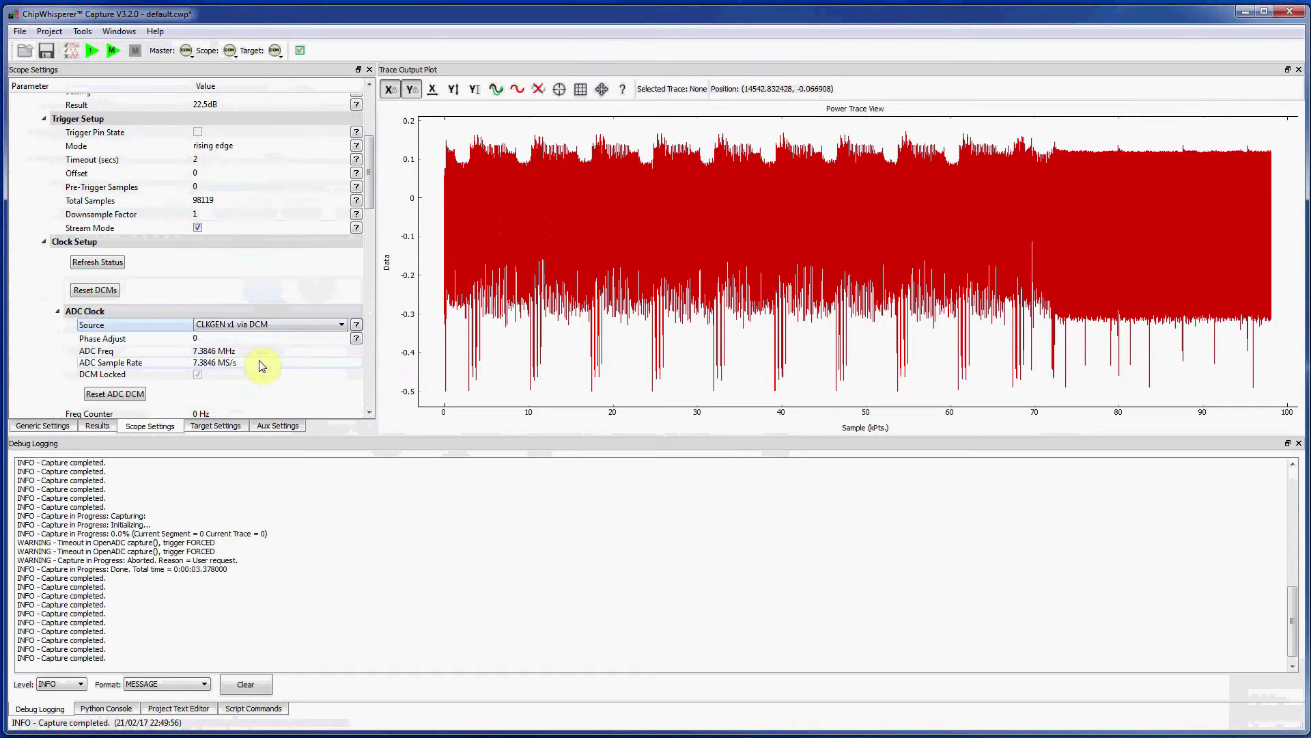
- Capture a streamed trace with total samples set to 500000, and fit the plot to the whole trace
scroll(374, 203, up, 1)
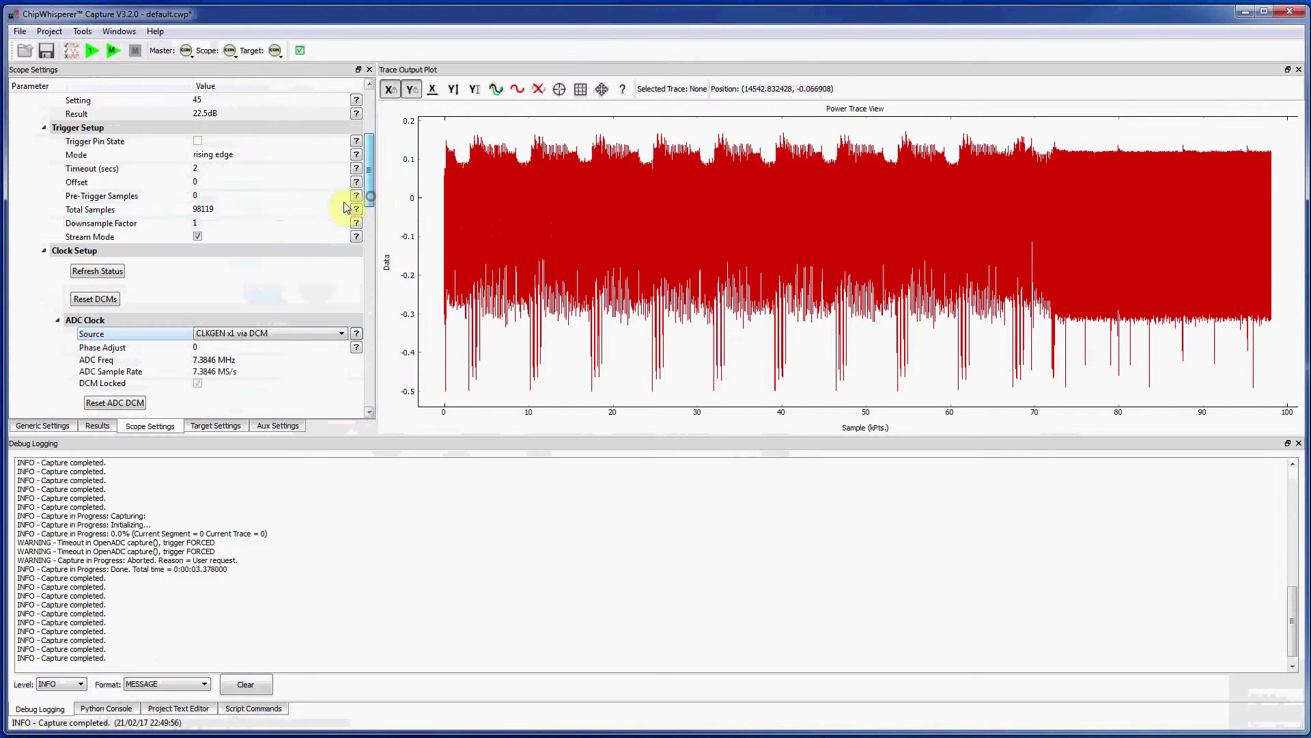
click(269, 214)
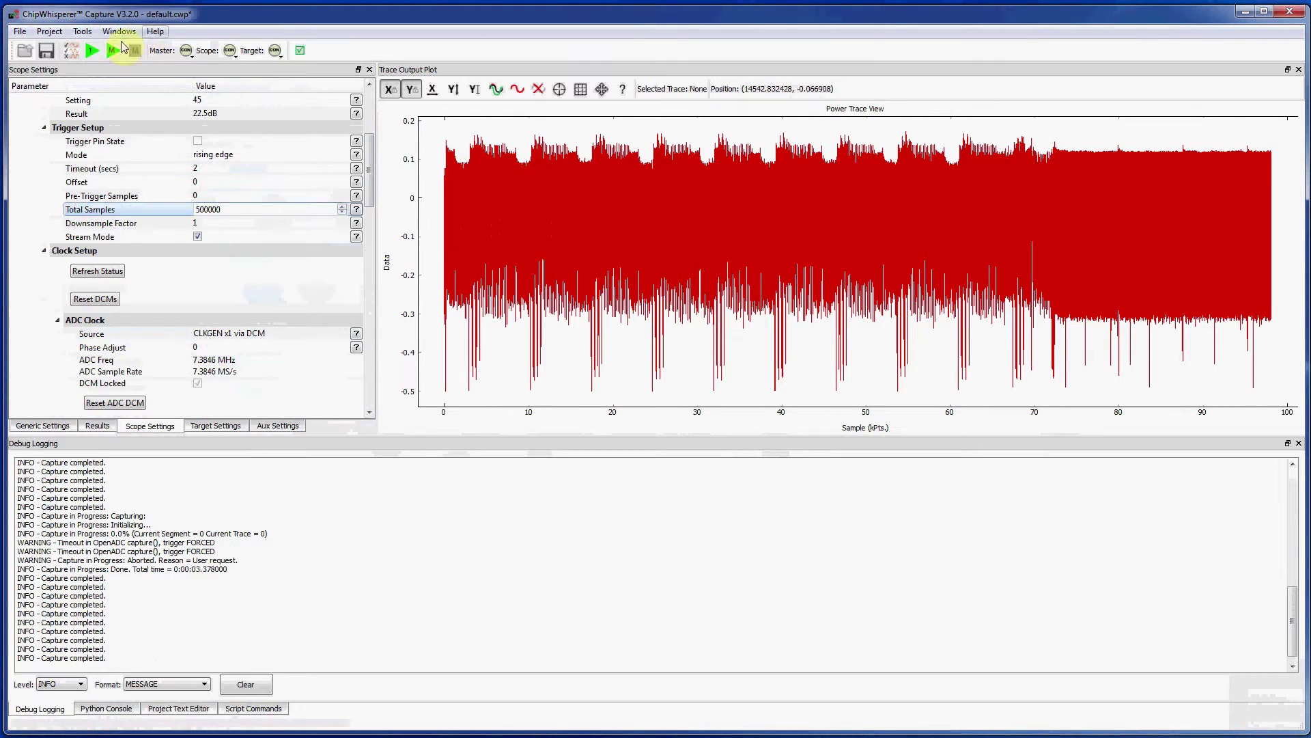
click(92, 50)
right_click(676, 294)
click(695, 304)
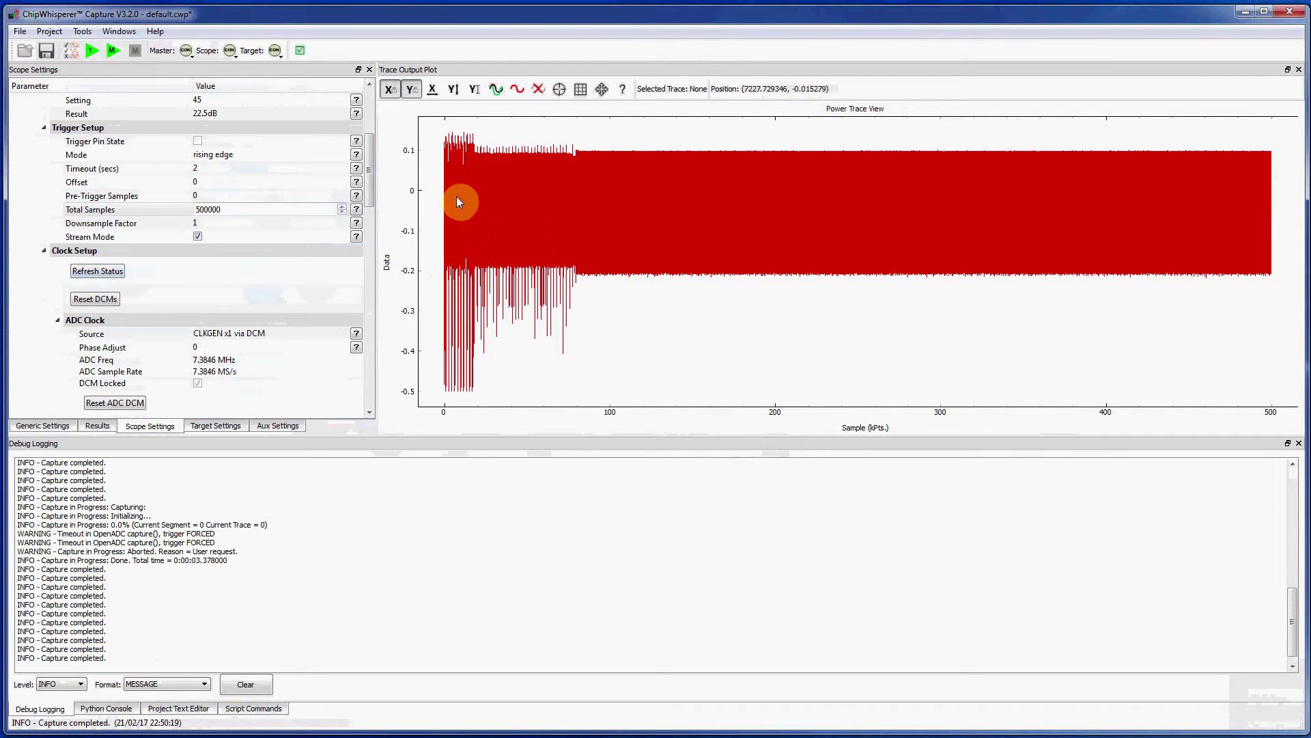
- Program the XMEGA target with different firmware and place the serial terminal window below the trace plot
click(83, 31)
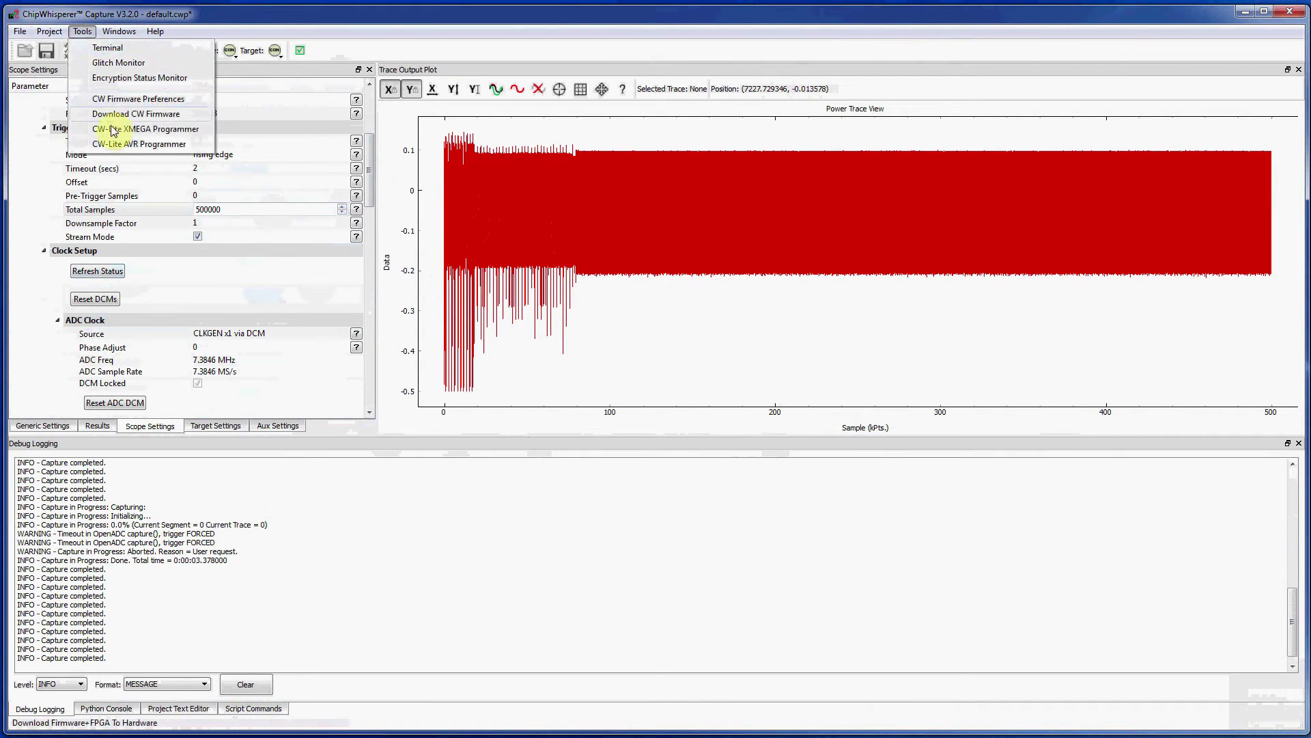
click(135, 130)
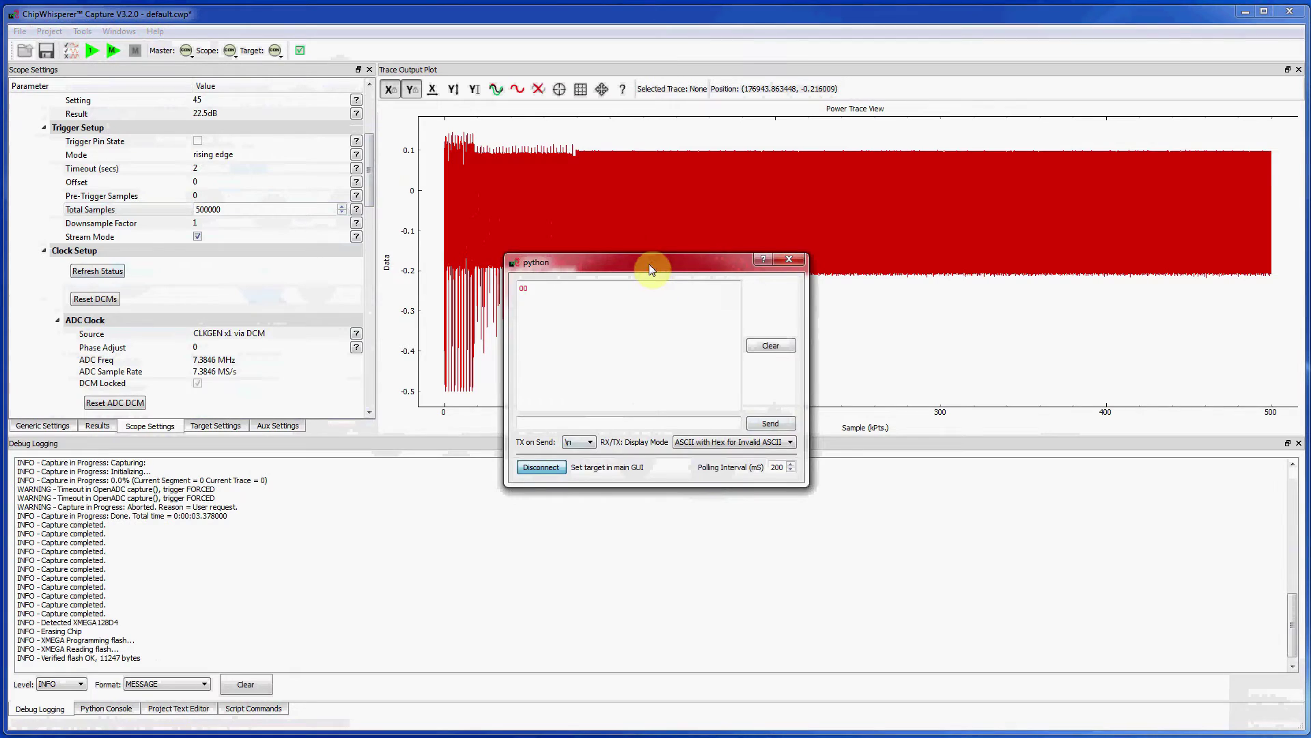
drag(649, 263, 696, 499)
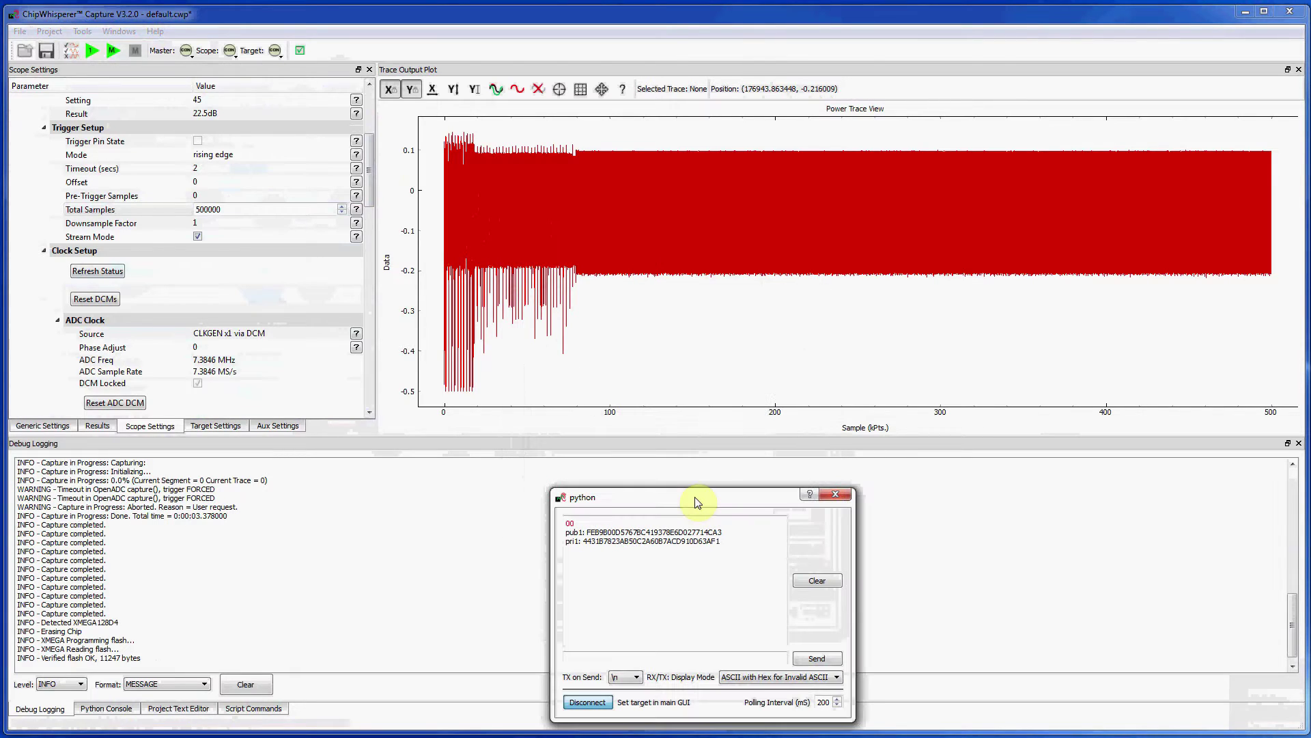
- Capture a 500000-sample trace of the newly programmed target and fit the plot to it
click(91, 51)
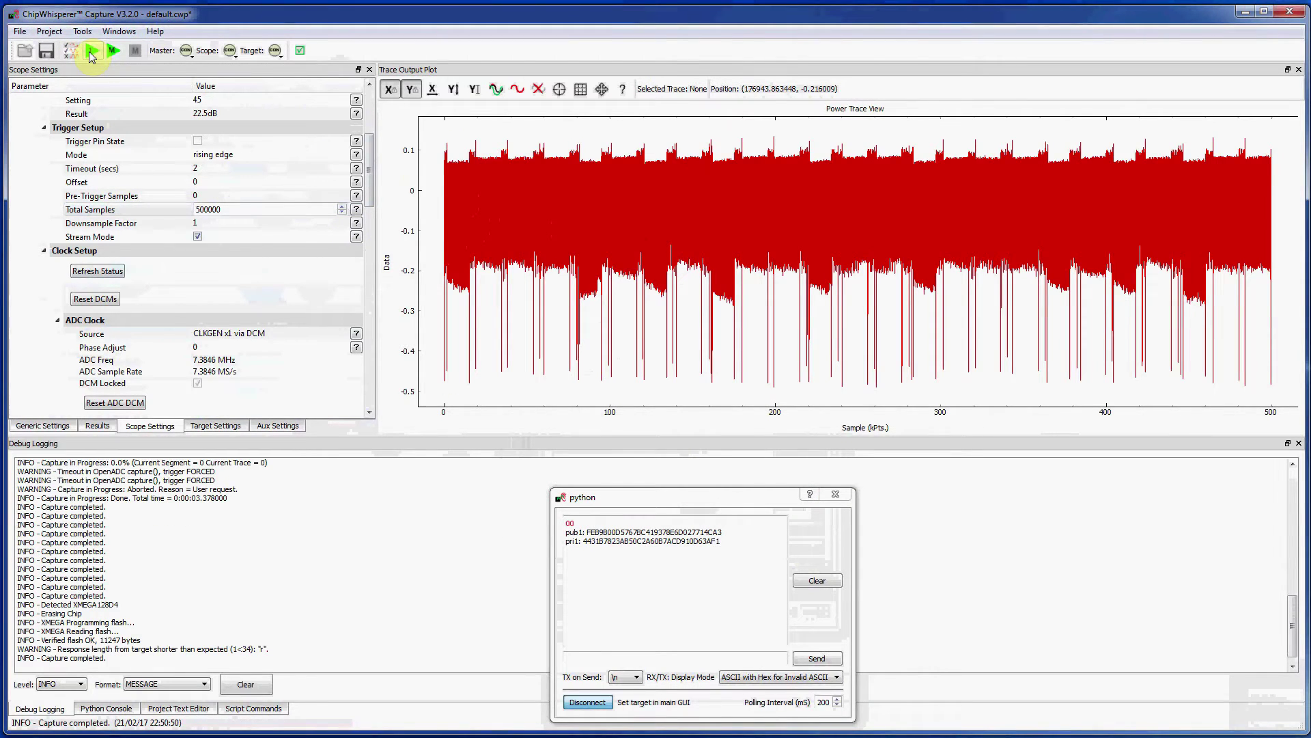
right_click(826, 316)
click(836, 322)
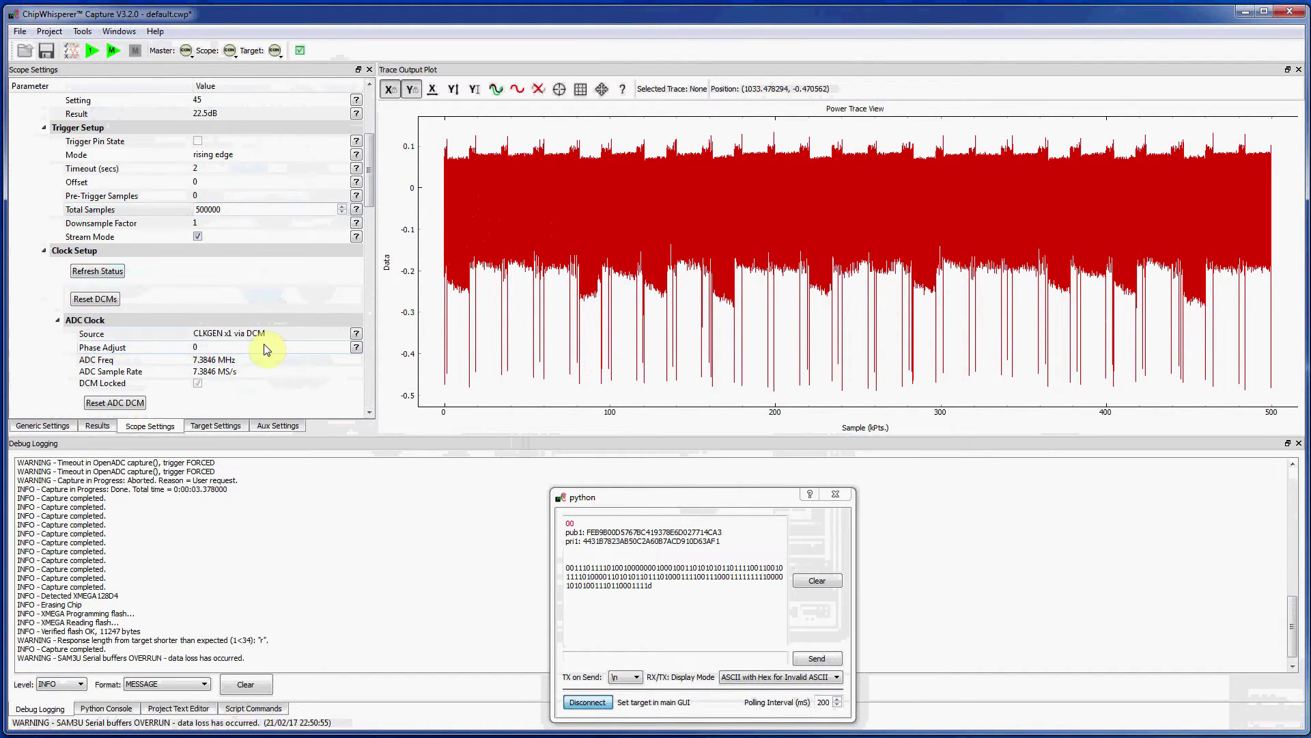
- Capture a streamed trace with total samples set to 5000000, and fit the plot to the whole trace
click(234, 212)
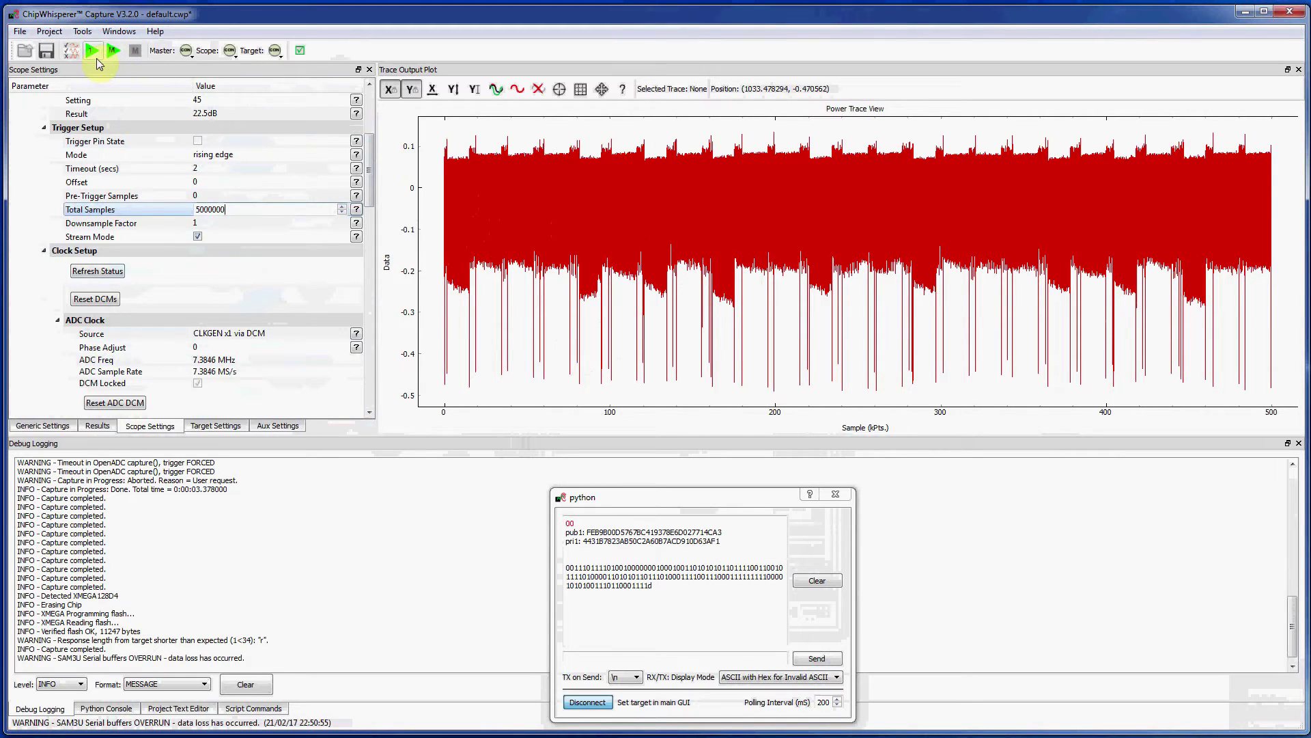
right_click(765, 274)
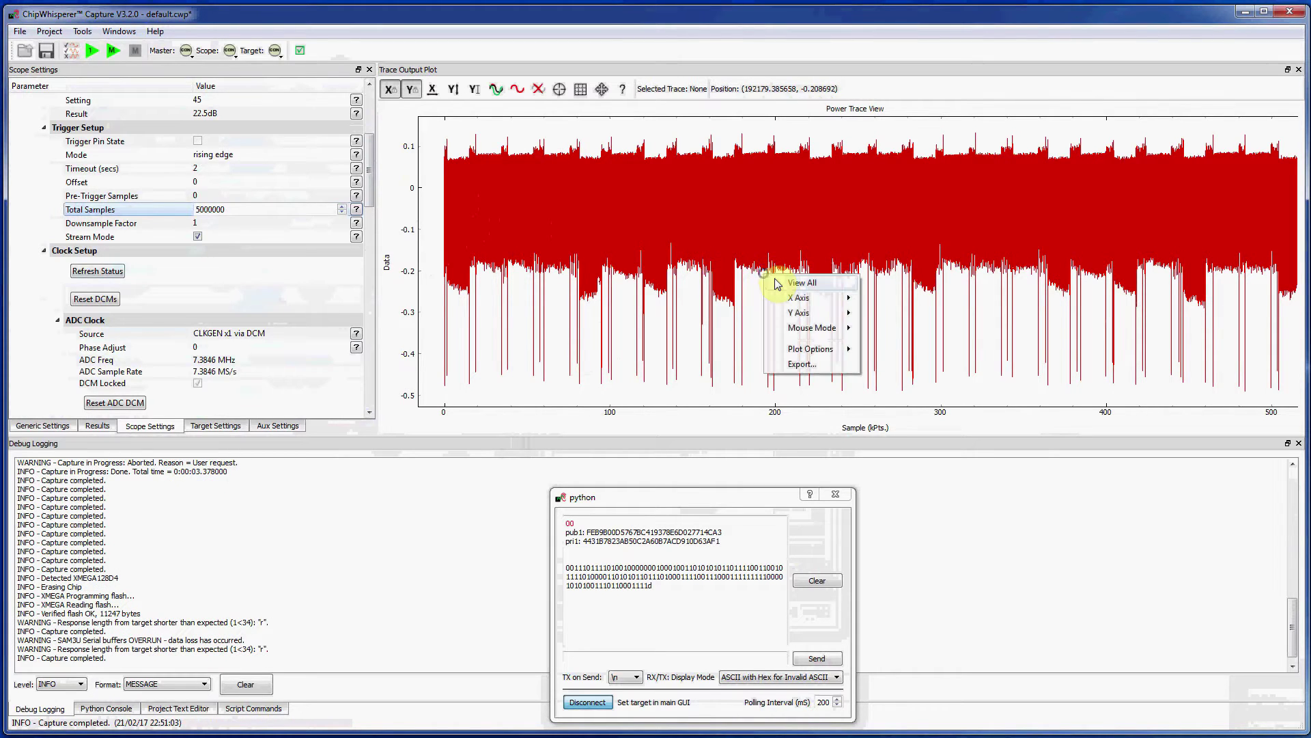
click(799, 283)
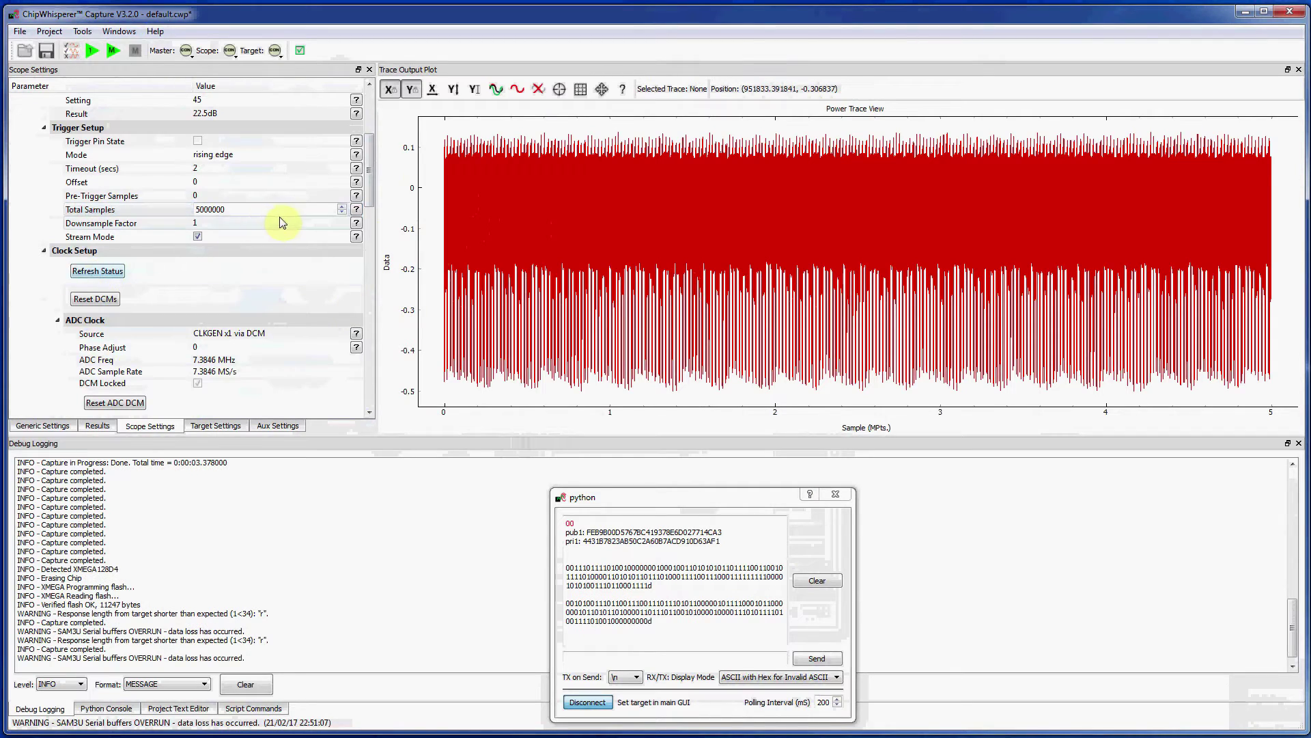
- Set the total samples to 1000000, capture a trace, and fit the plot to it
text(100)
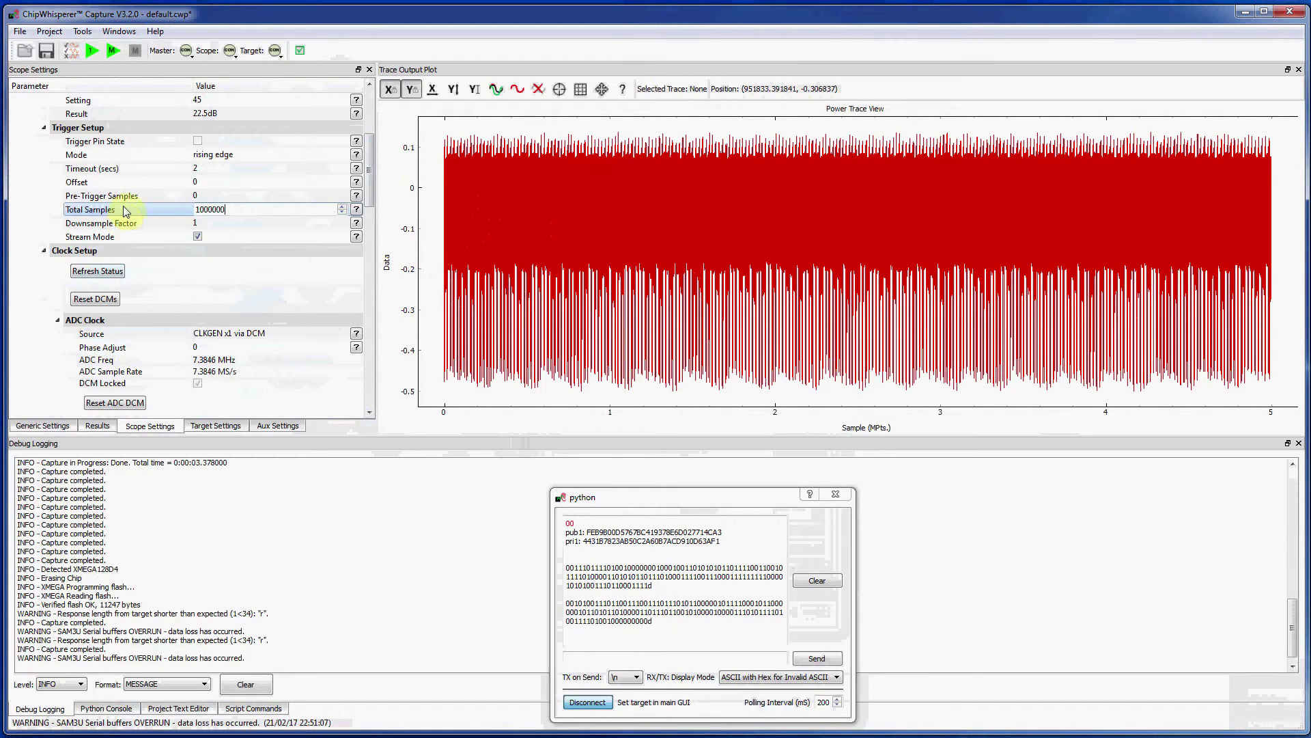
click(94, 52)
right_click(876, 291)
click(886, 294)
click(299, 287)
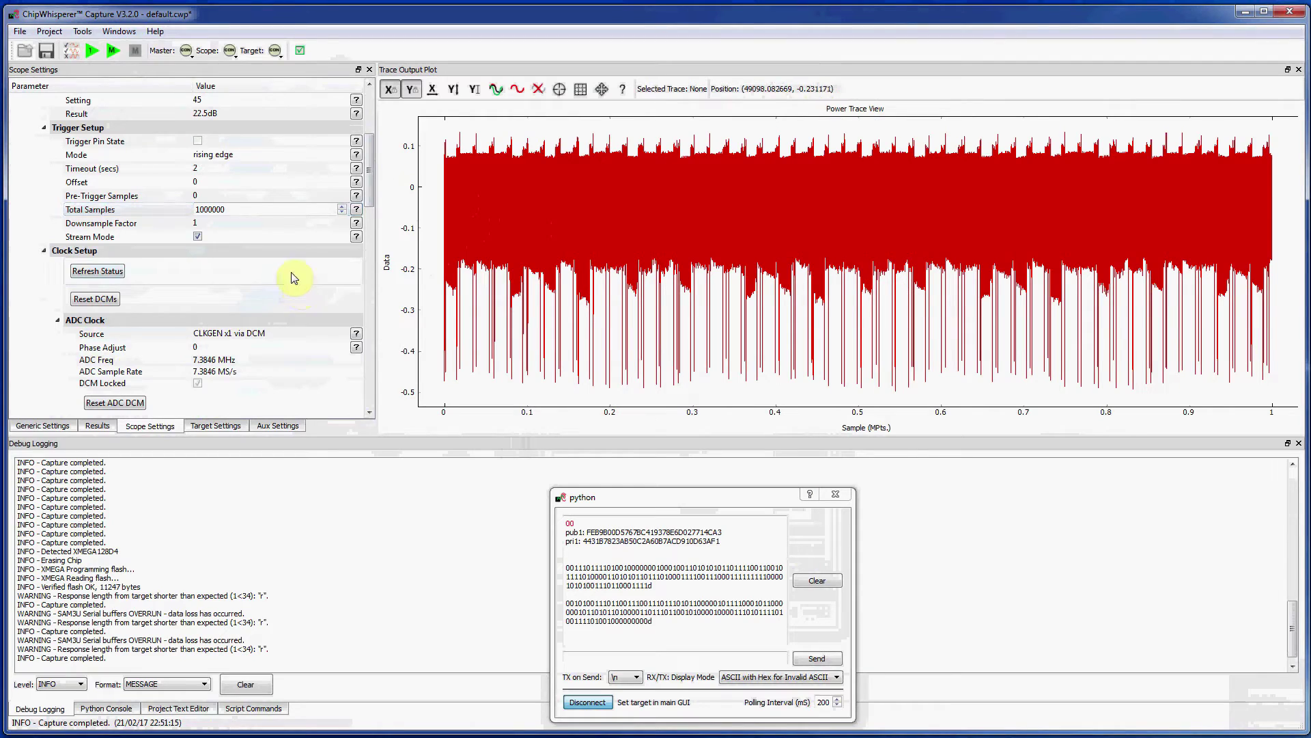
- Set the downsample factor to 10, capture a 1000000-sample trace, and fit the plot to it
click(239, 222)
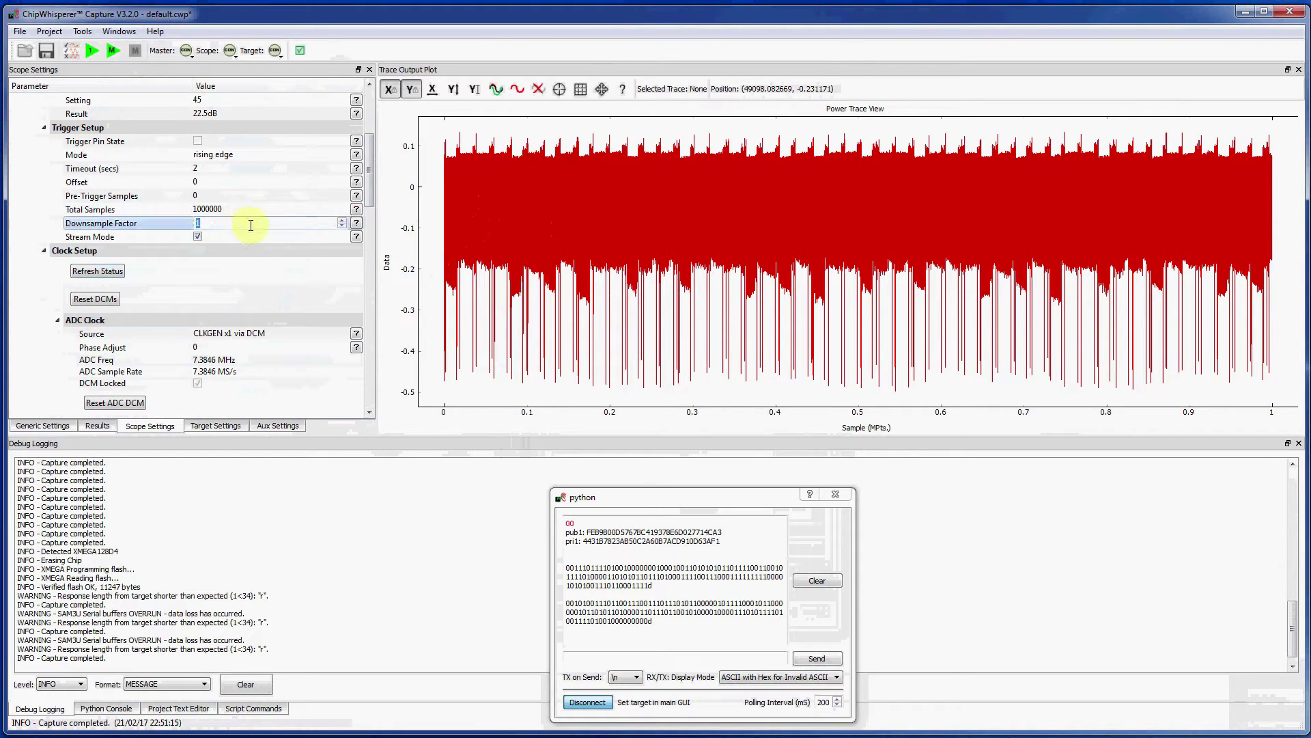
text(0)
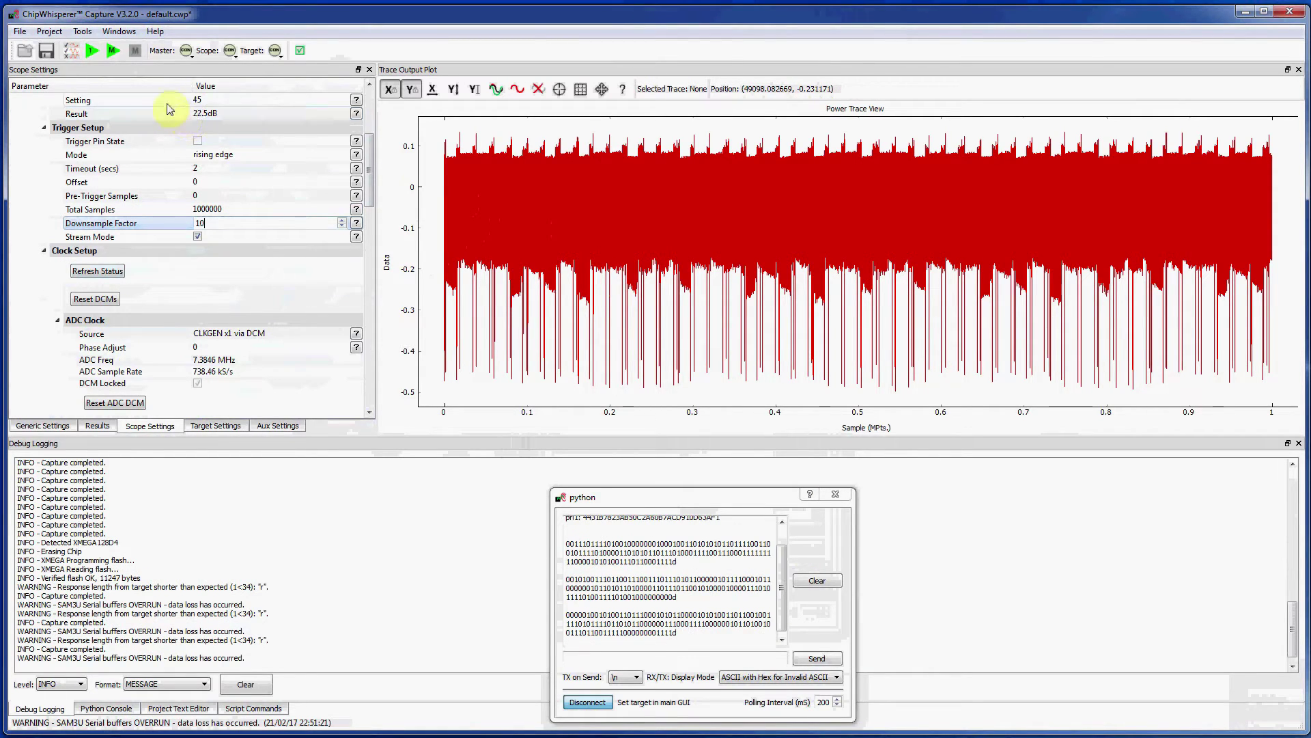
click(89, 52)
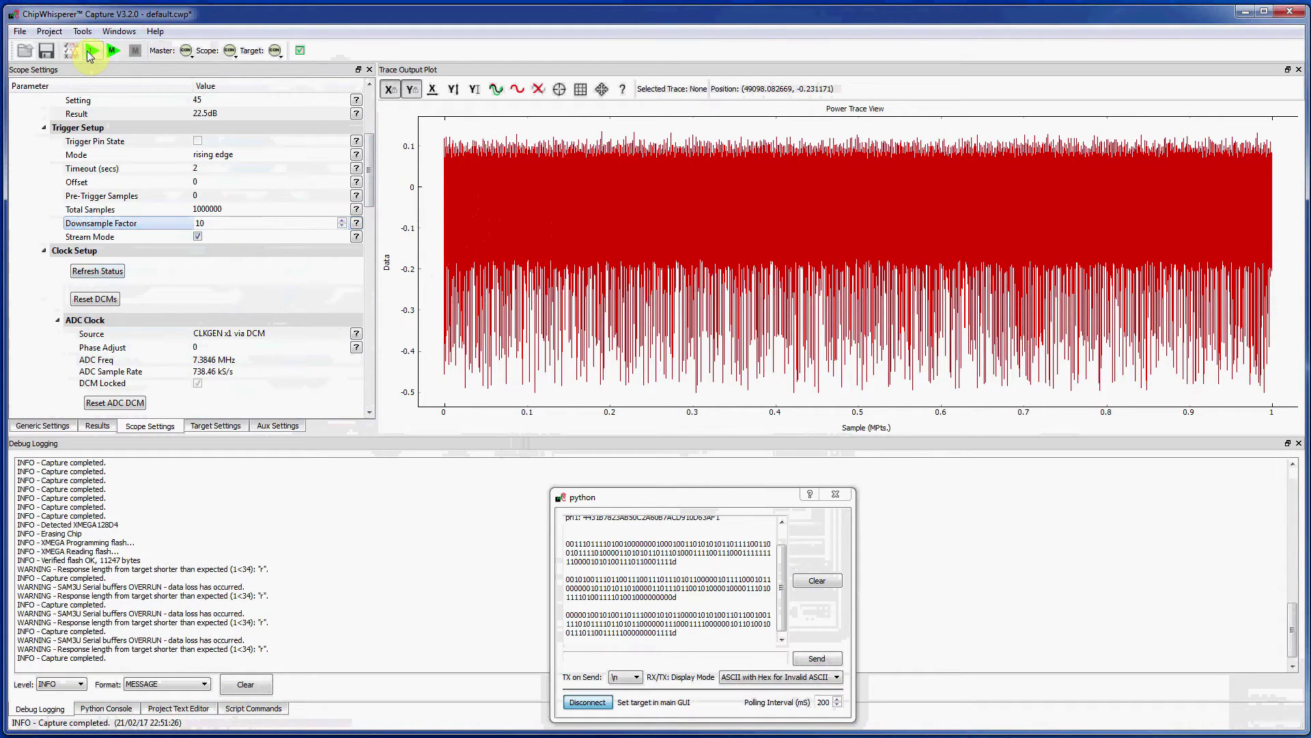
right_click(506, 211)
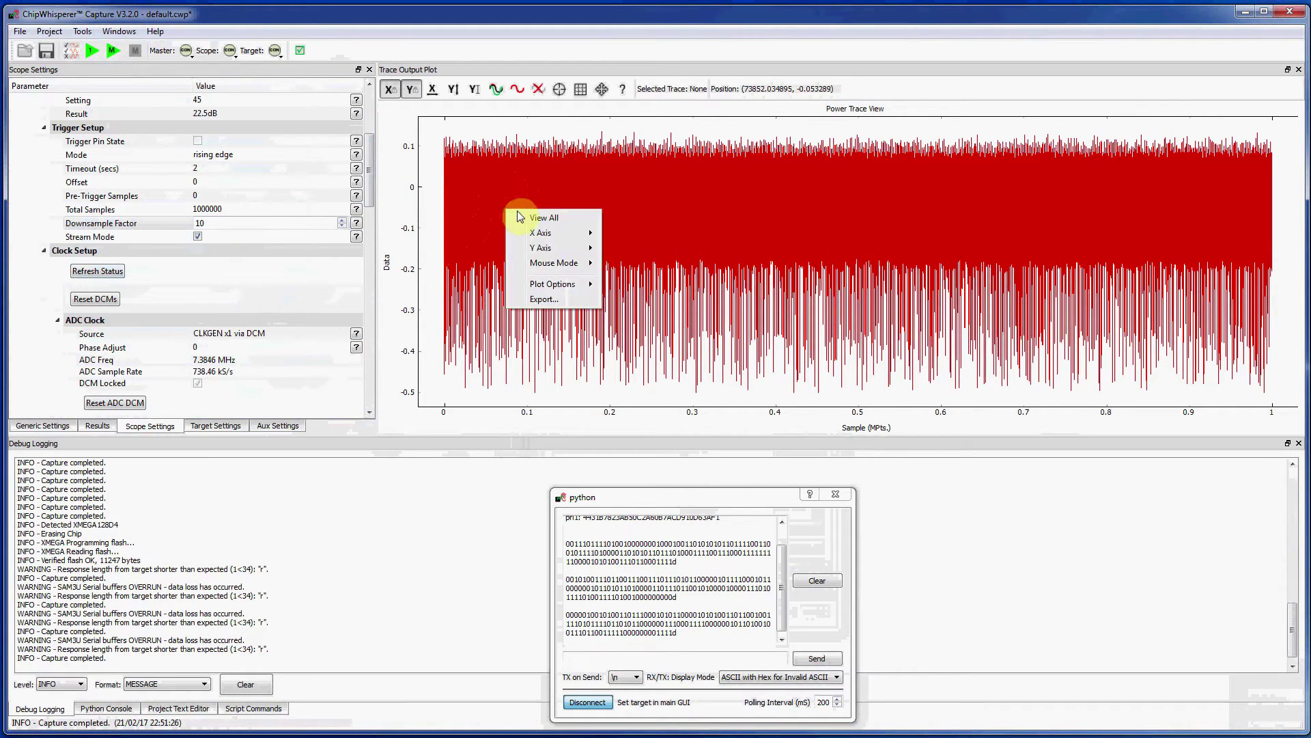
click(525, 217)
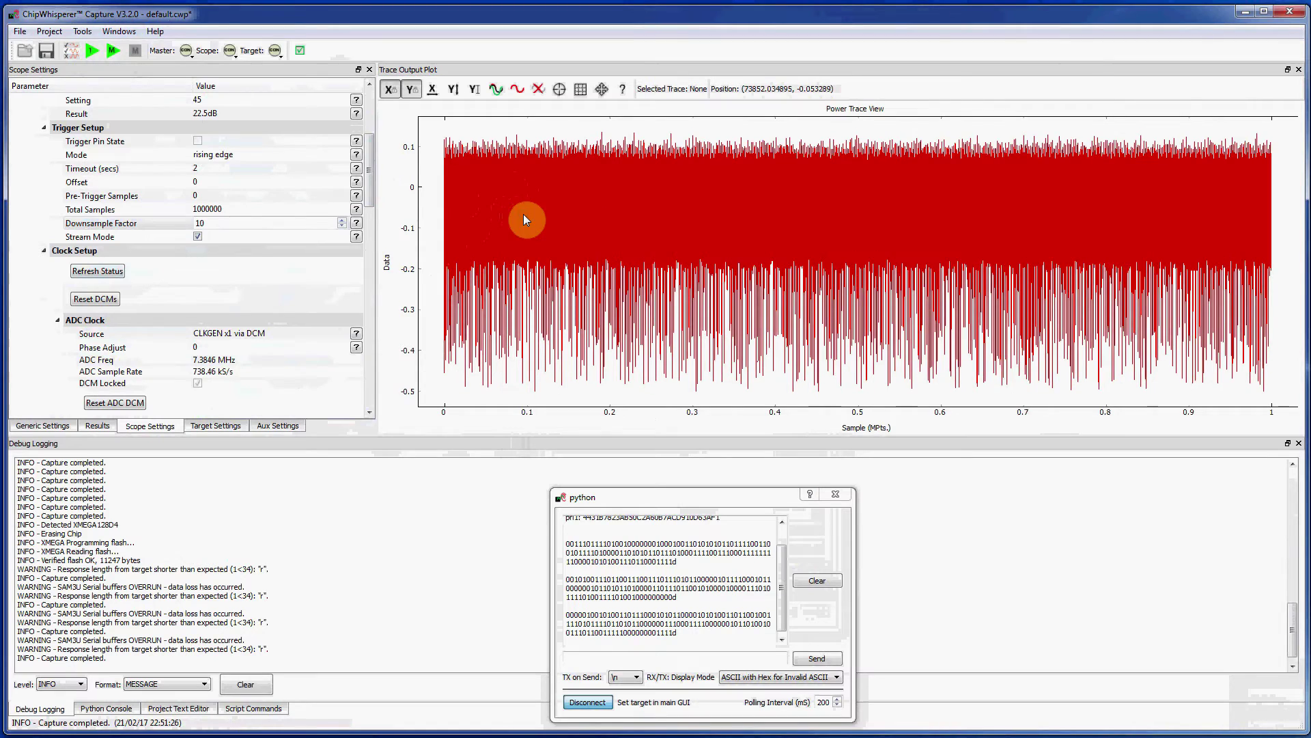
- Clear the serial terminal output and capture a trace with the downsample factor set to 100
click(228, 224)
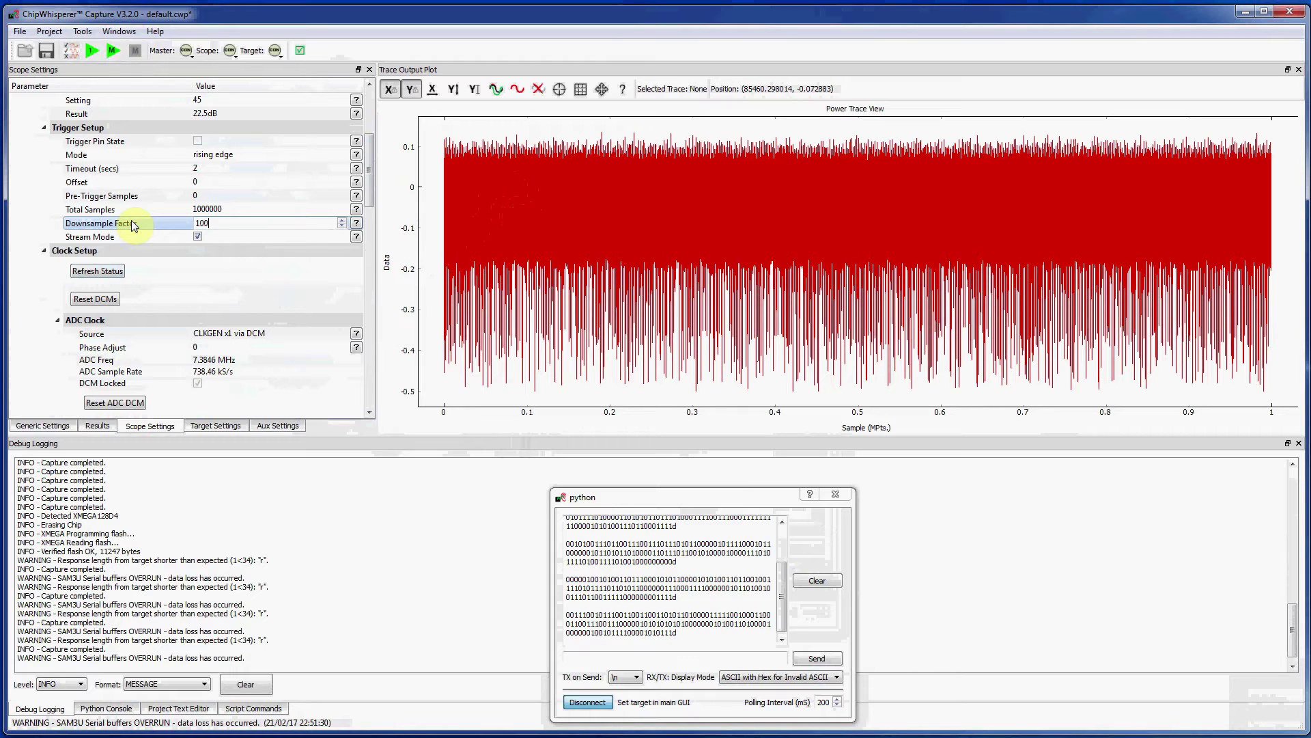
click(818, 582)
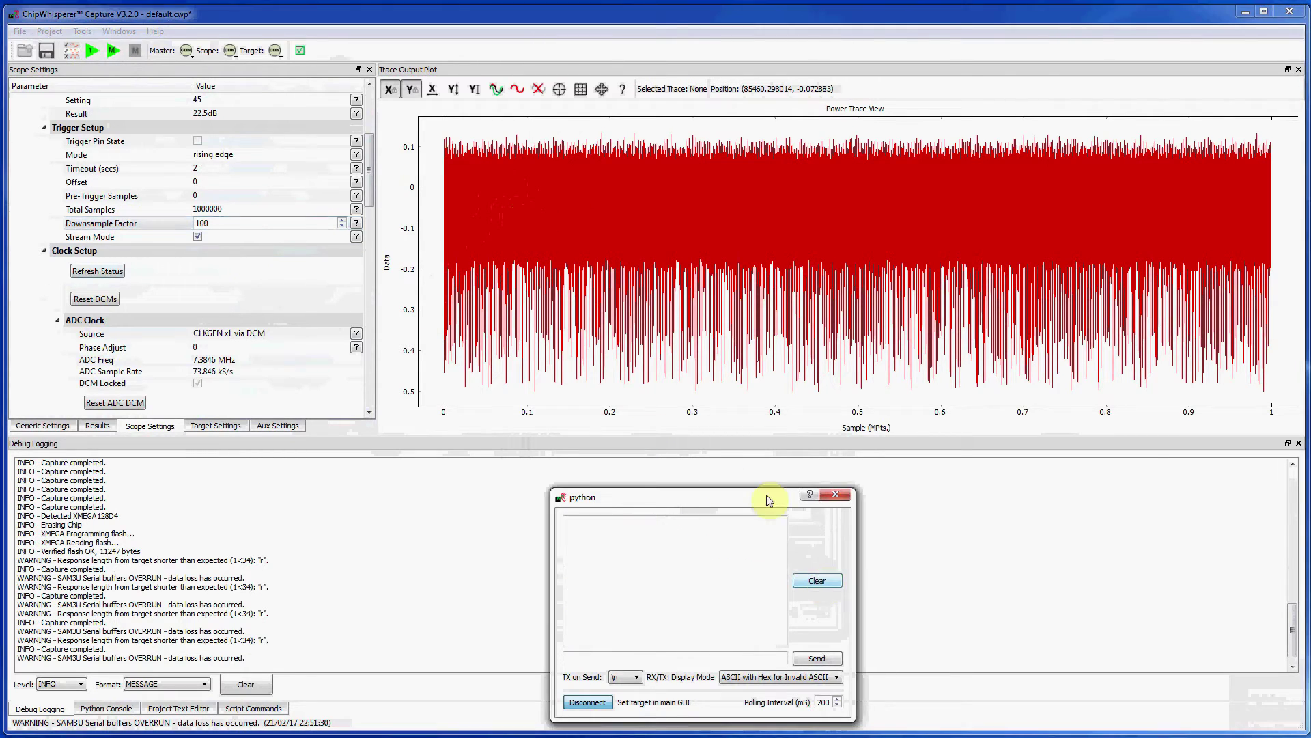
click(90, 51)
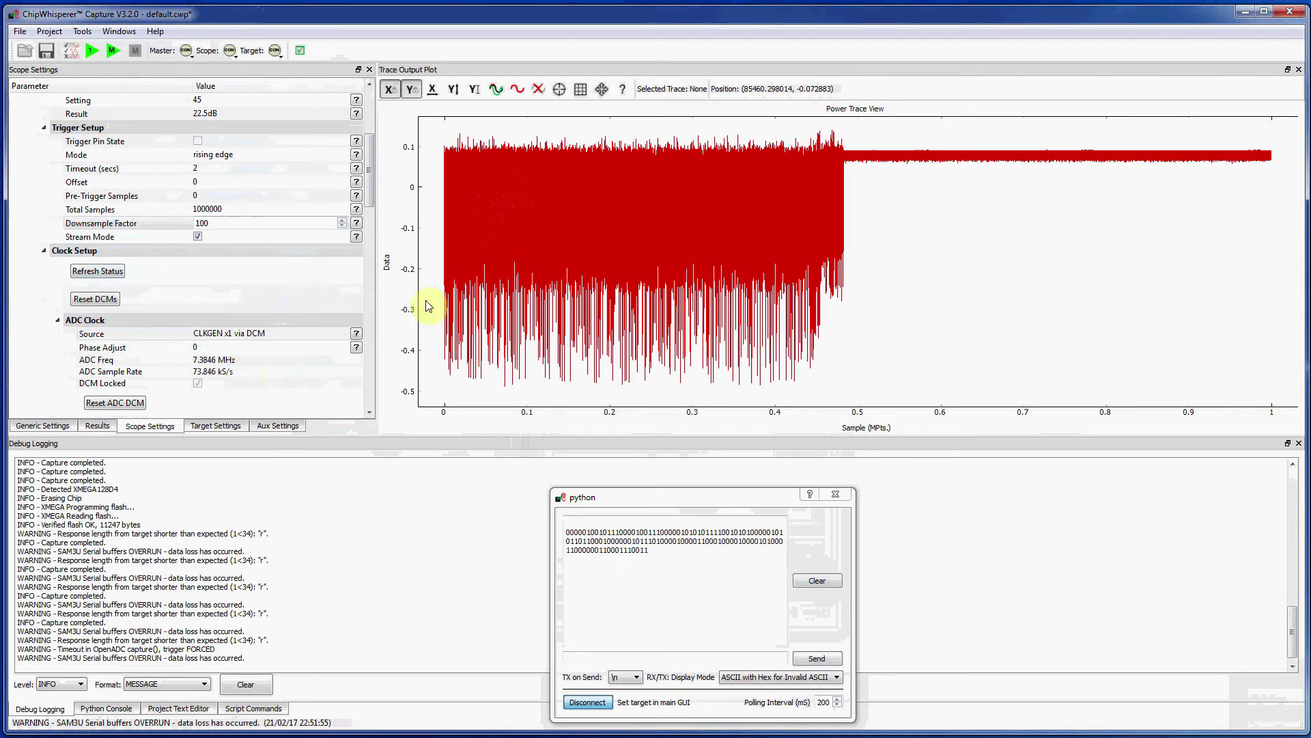
- Examine the trace closely where the target's activity stops, around 482 kPts, and return to the full view
mouse_move(478, 216)
mouse_down()
mouse_move(458, 226)
mouse_move(911, 235)
mouse_move(772, 218)
mouse_move(780, 133)
mouse_move(908, 395)
mouse_move(901, 353)
mouse_up()
click(740, 226)
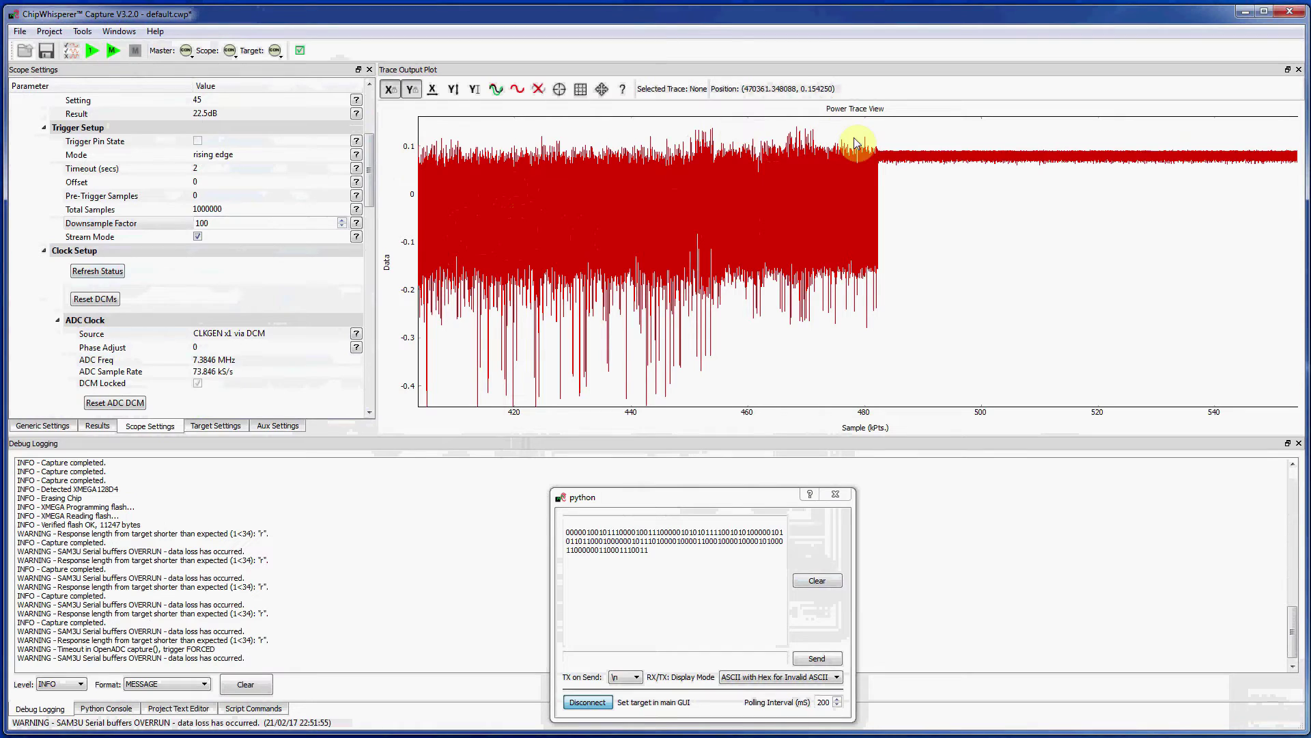
drag(853, 135, 913, 367)
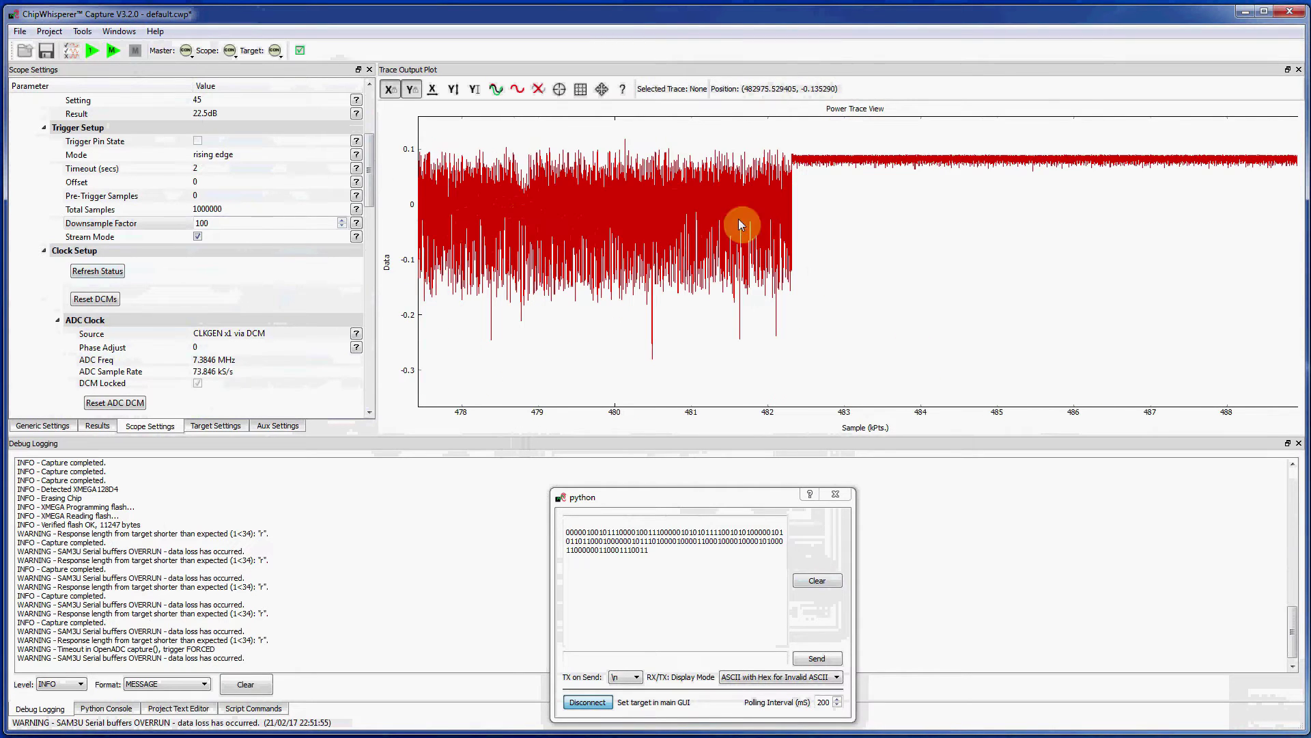
mouse_move(718, 142)
mouse_down()
mouse_move(844, 352)
mouse_move(833, 356)
mouse_up()
click(792, 119)
drag(803, 153, 919, 392)
right_click(902, 358)
click(930, 362)
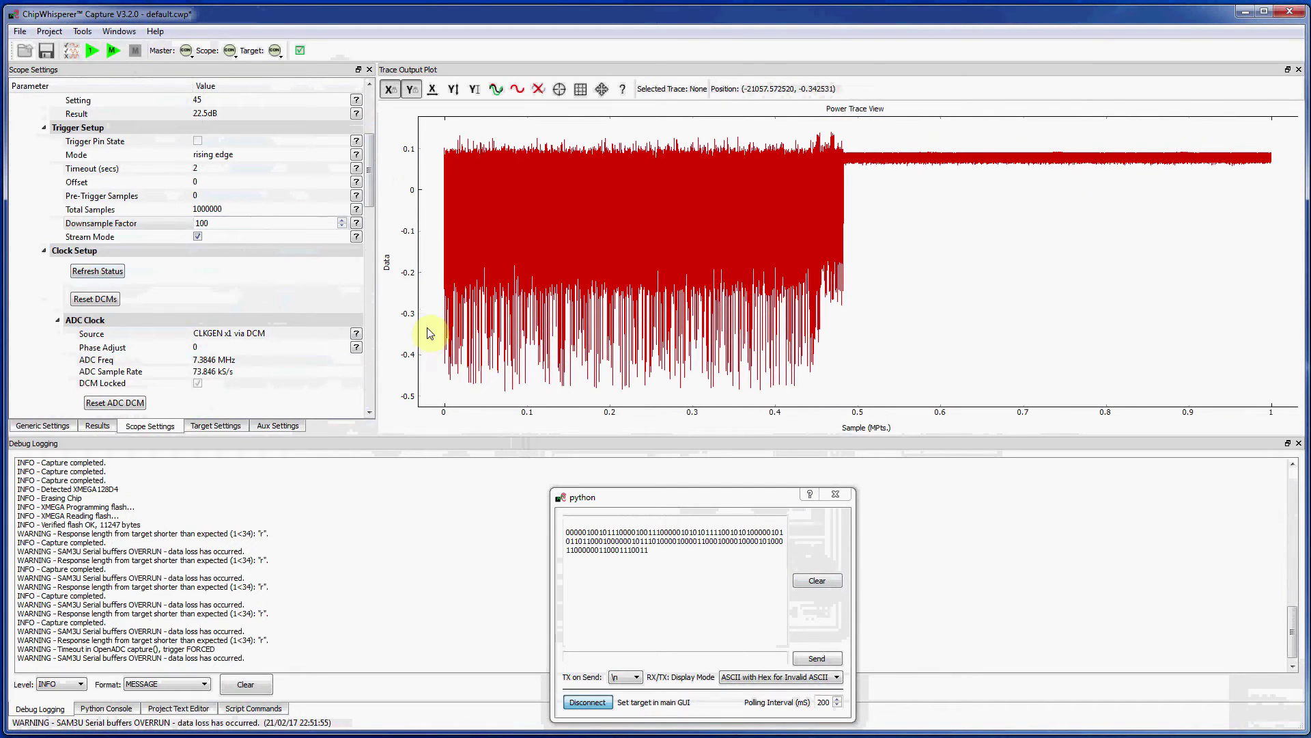
- Set the downsample factor back to 10 and capture a new trace
click(217, 222)
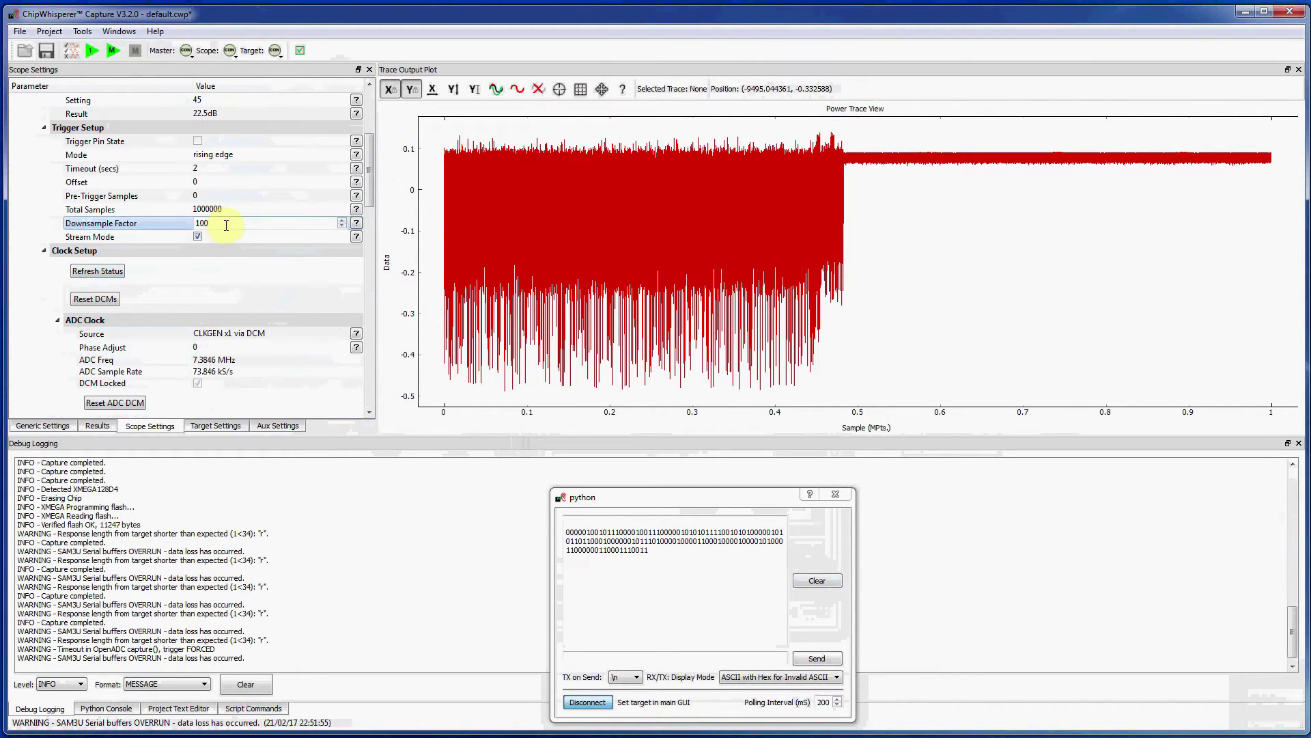
double_click(226, 224)
text(10)
click(93, 50)
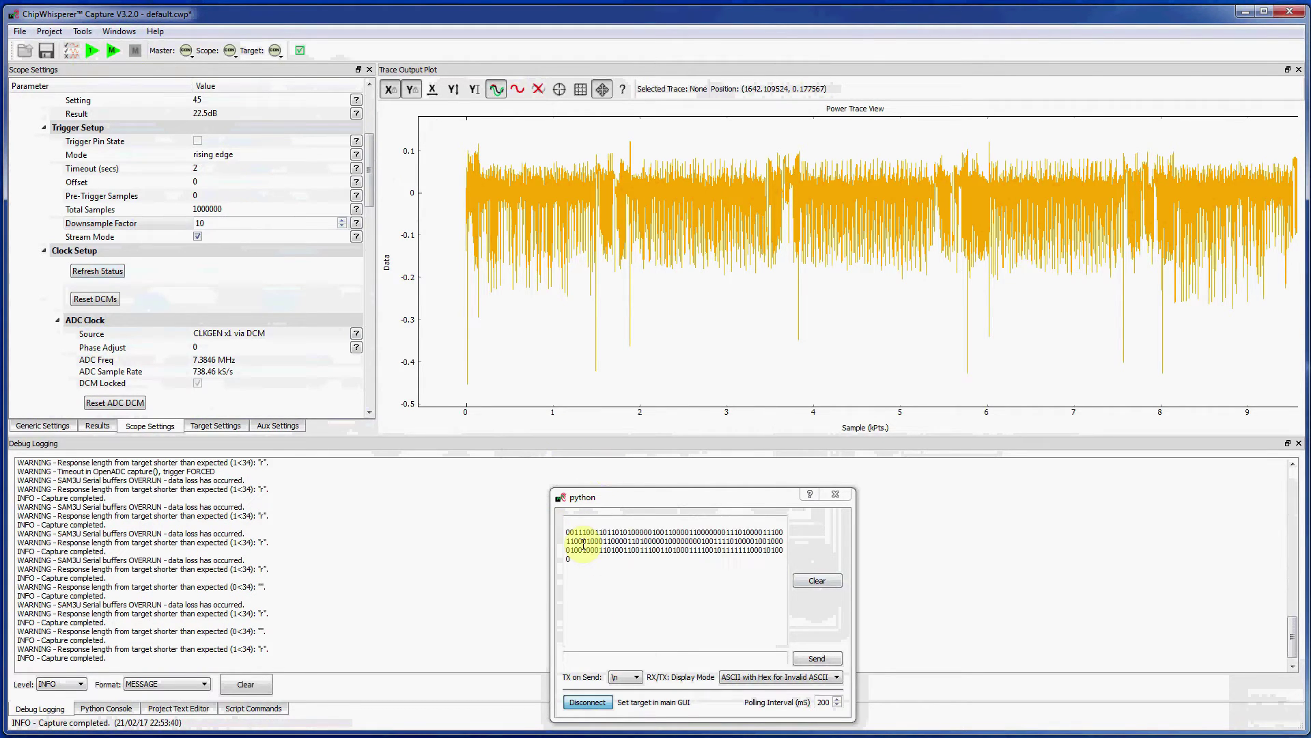
- Capture another trace over the persistent one, compare the two around 3.6 kPts, and return to the full view
click(99, 53)
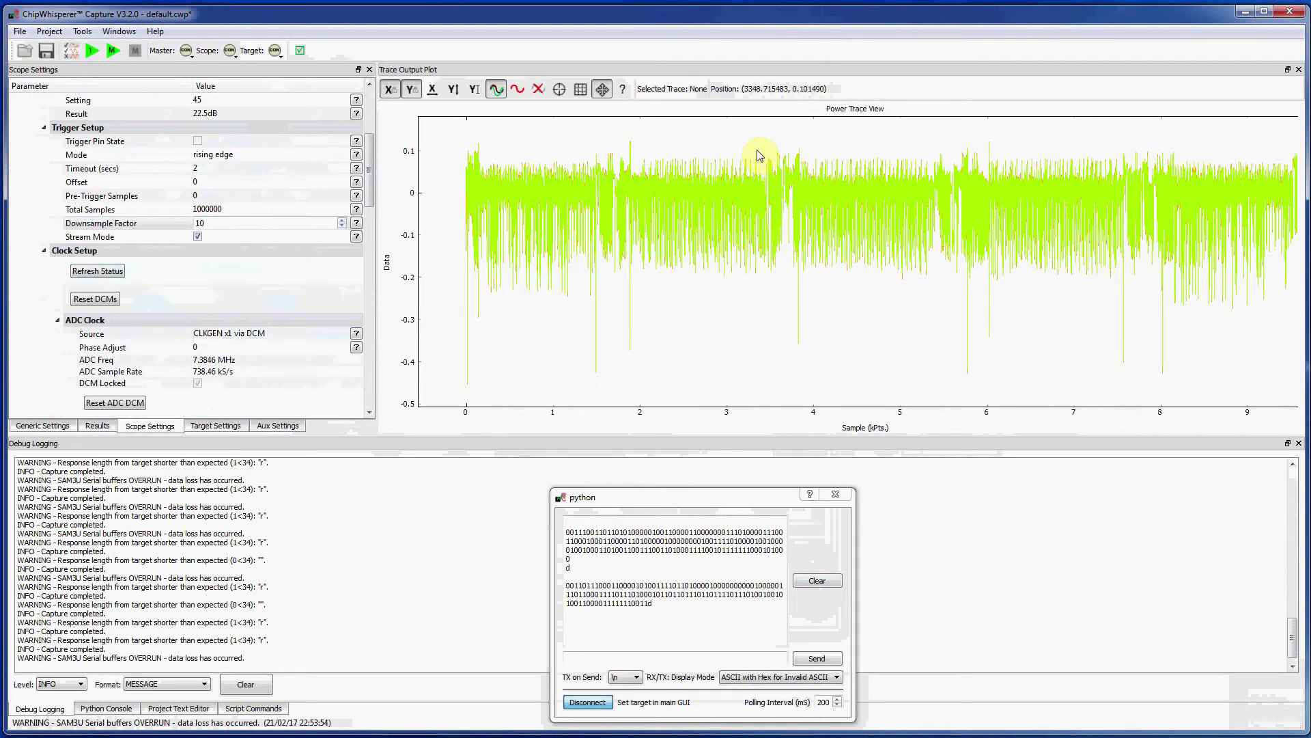
mouse_move(756, 151)
mouse_down()
mouse_move(824, 369)
mouse_move(843, 373)
mouse_up()
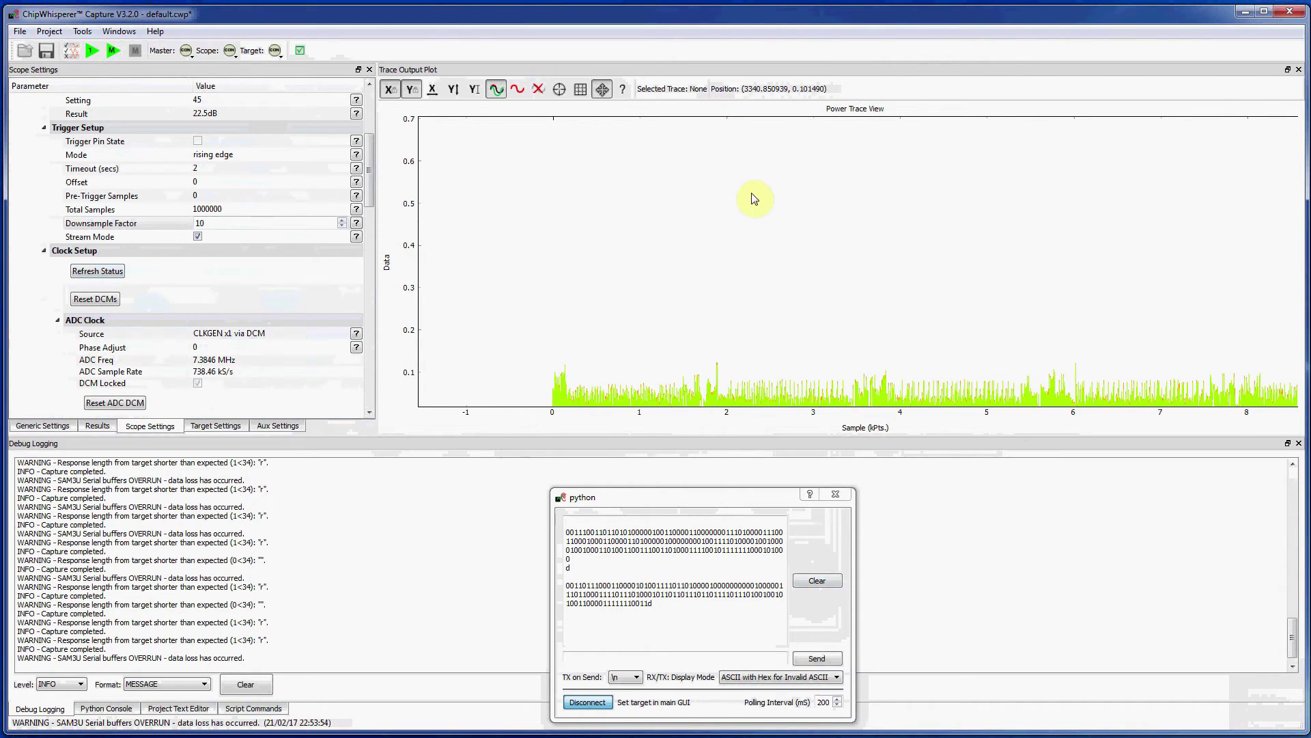
click(601, 90)
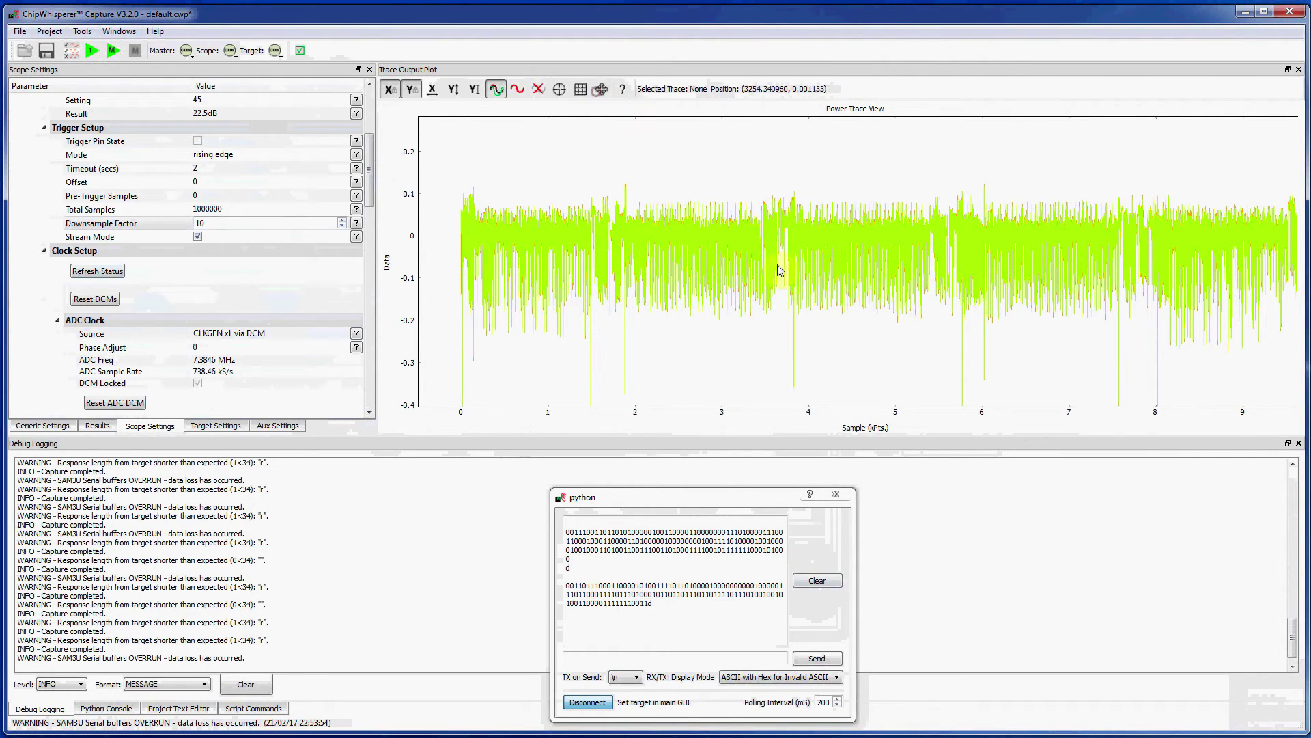
mouse_move(747, 182)
mouse_down()
mouse_move(810, 273)
mouse_move(817, 392)
mouse_up()
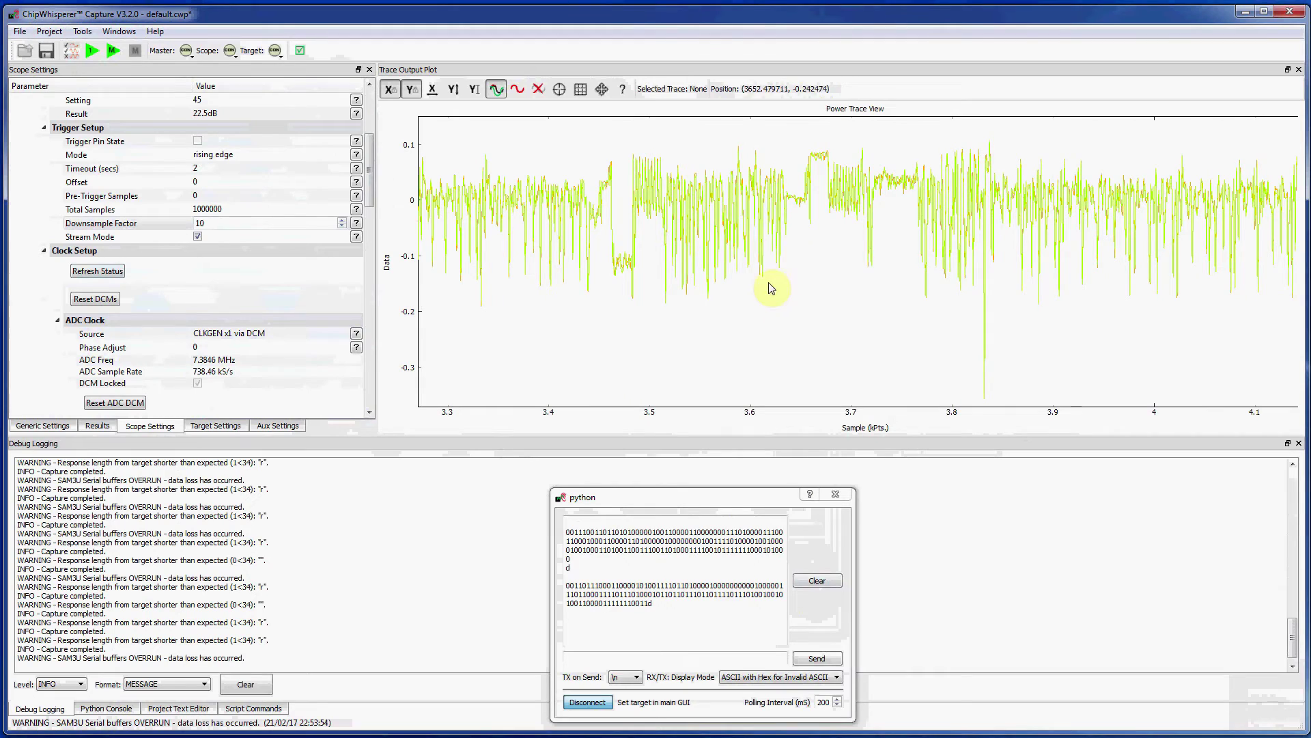
drag(717, 140, 831, 394)
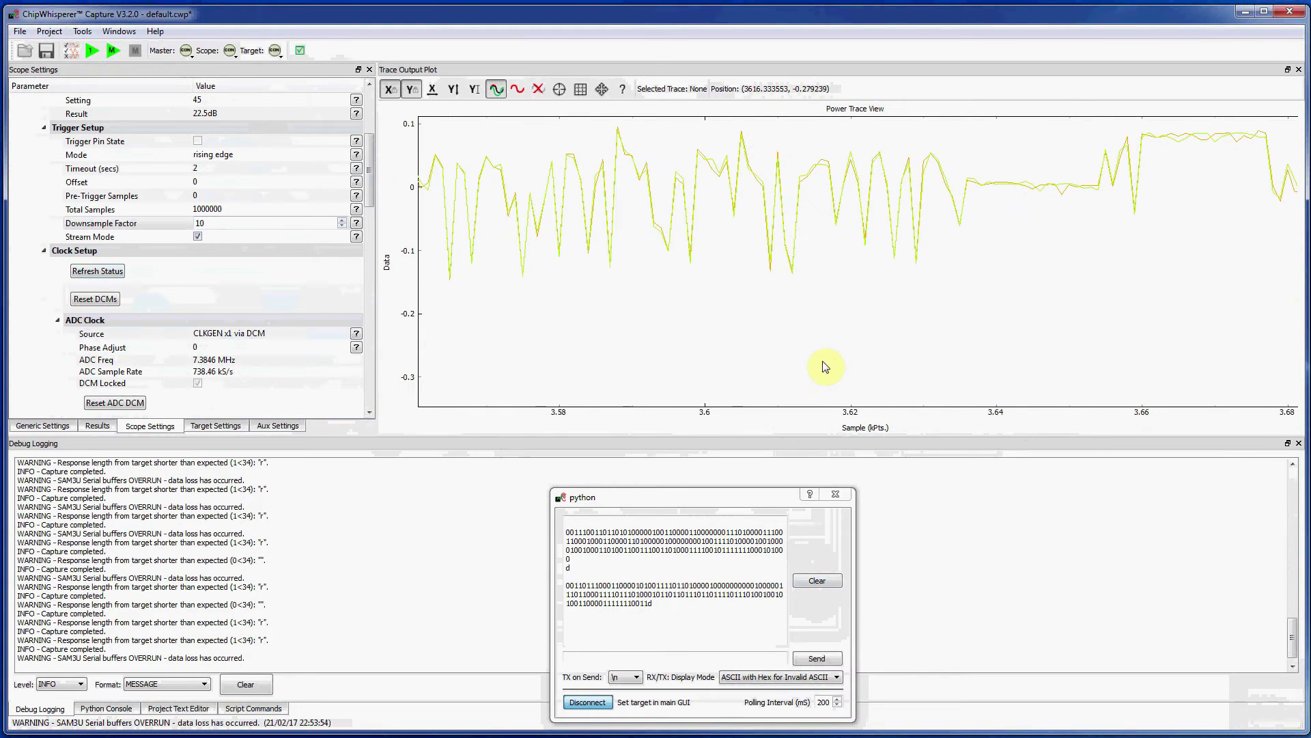
right_click(794, 306)
click(817, 314)
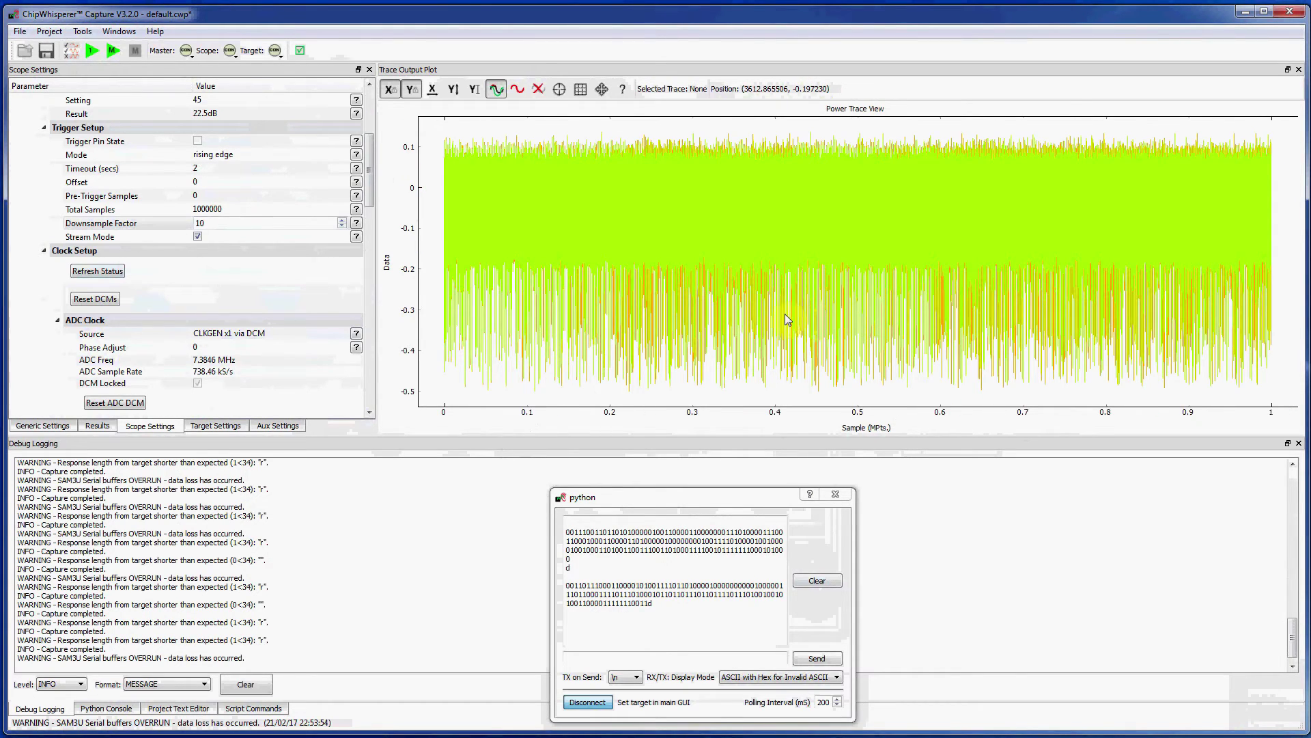
- Compare the overlaid traces in the region around 85.5 kPts, and return to the full view
drag(492, 126, 582, 408)
drag(530, 127, 786, 402)
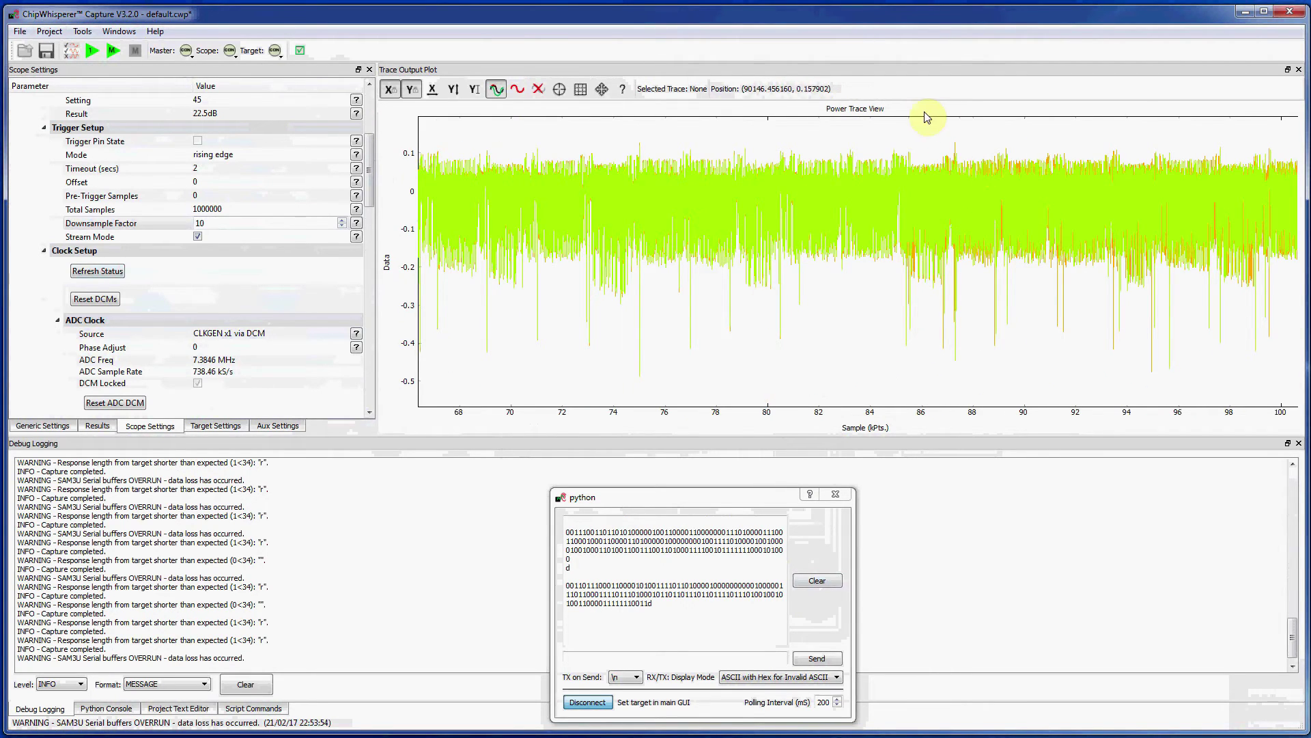
drag(877, 132, 971, 413)
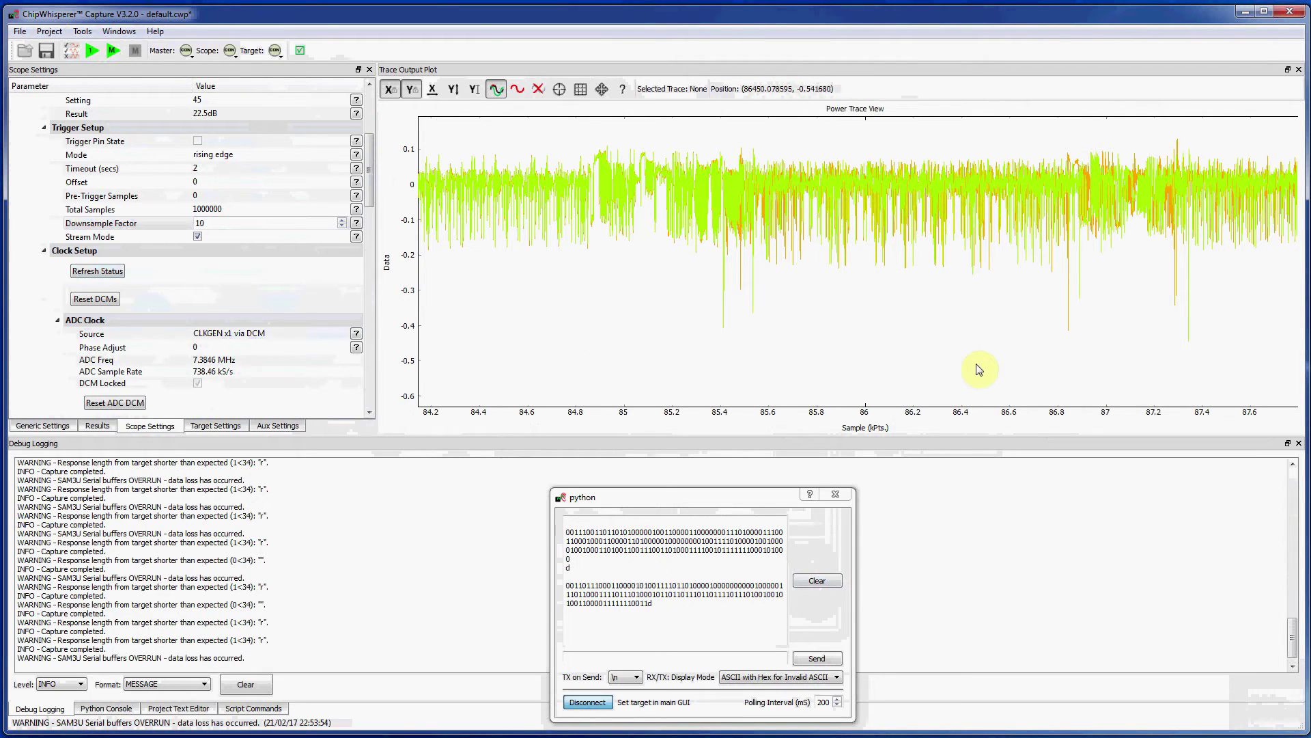
drag(668, 137, 850, 368)
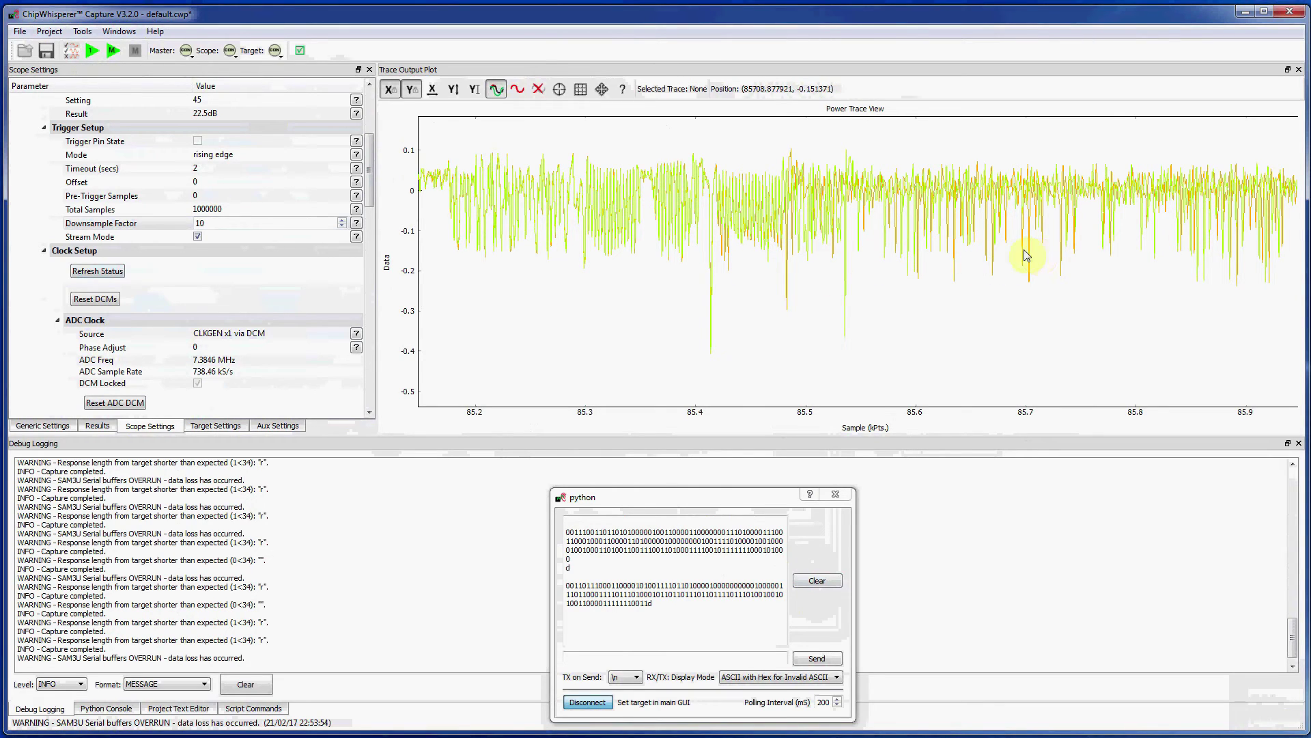
right_click(623, 275)
click(629, 278)
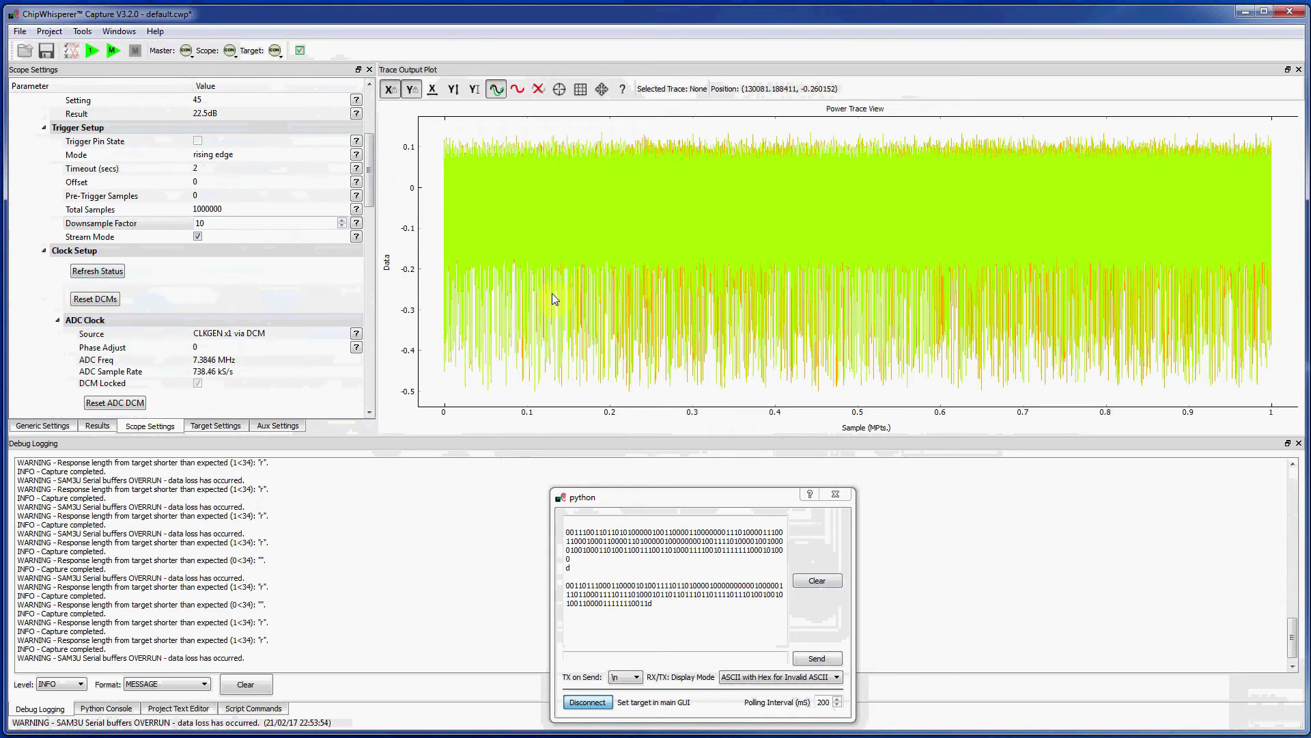
- Capture a third overlaid trace and compare the traces along the section from about 10 to 65 kPts
click(92, 52)
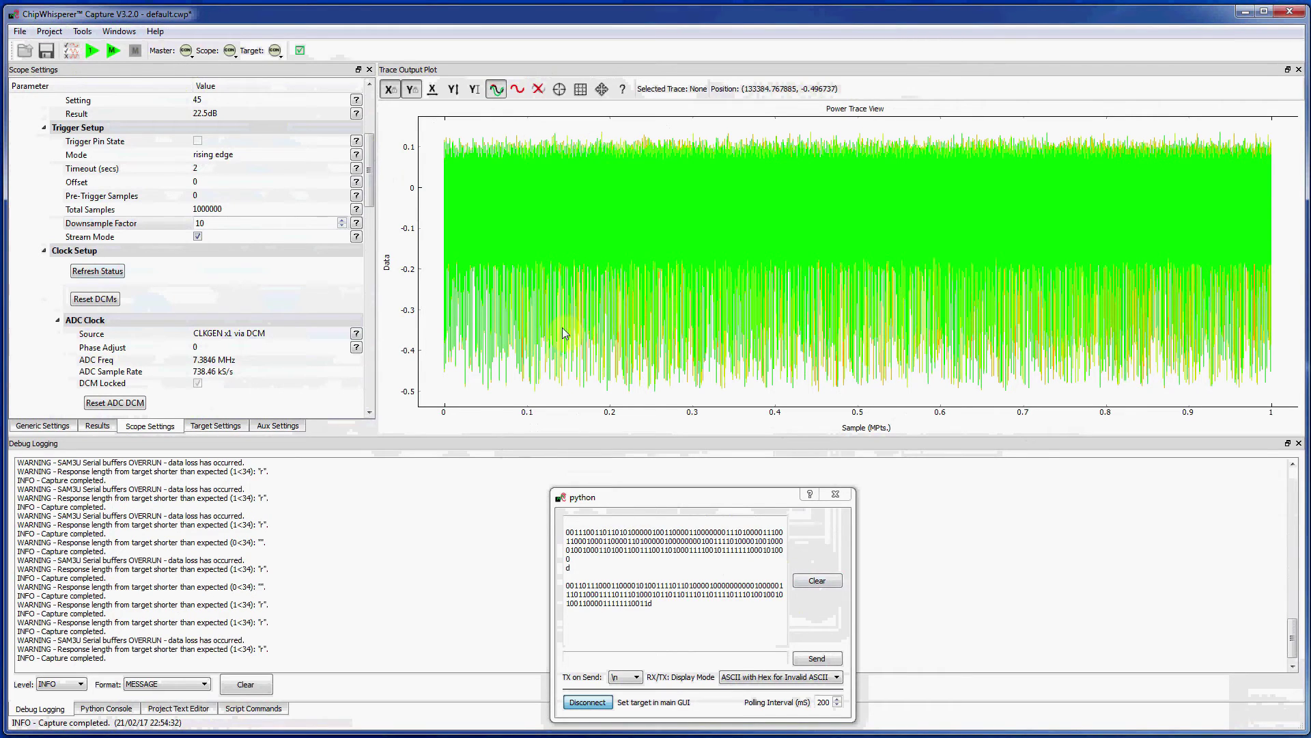
click(453, 128)
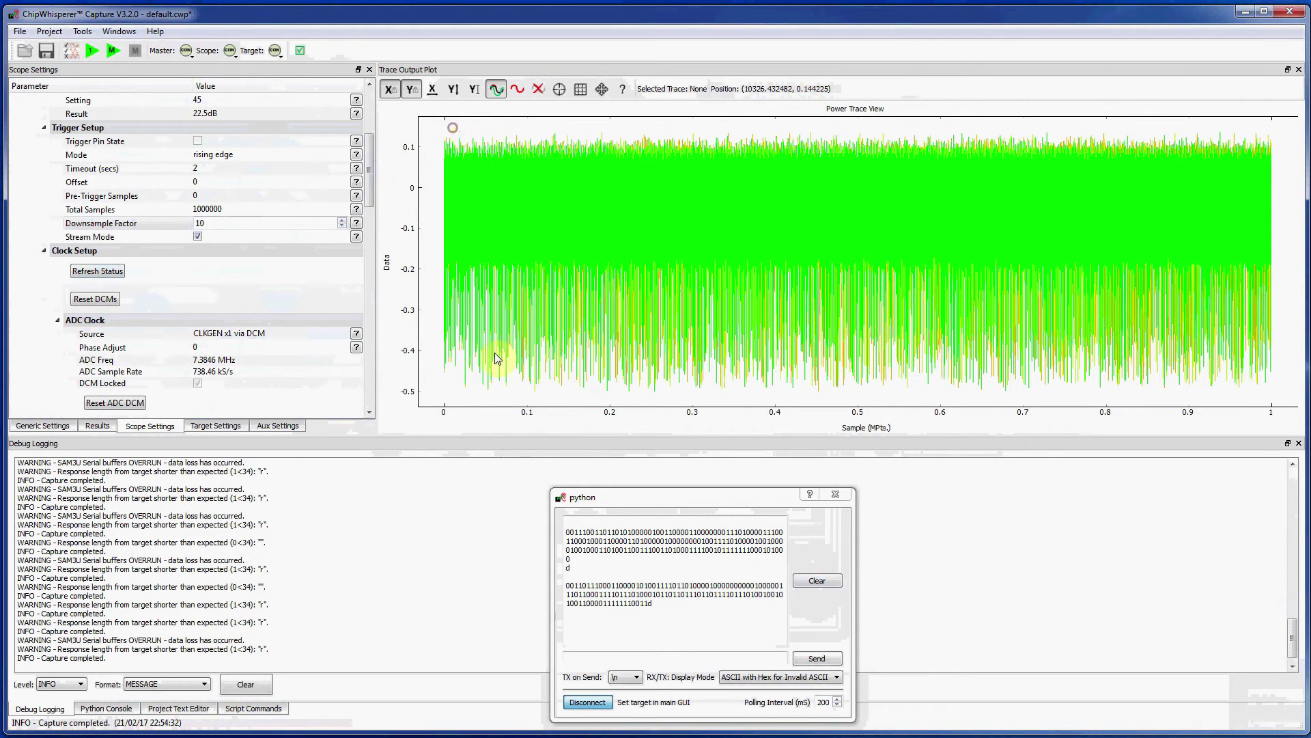
drag(495, 353, 497, 410)
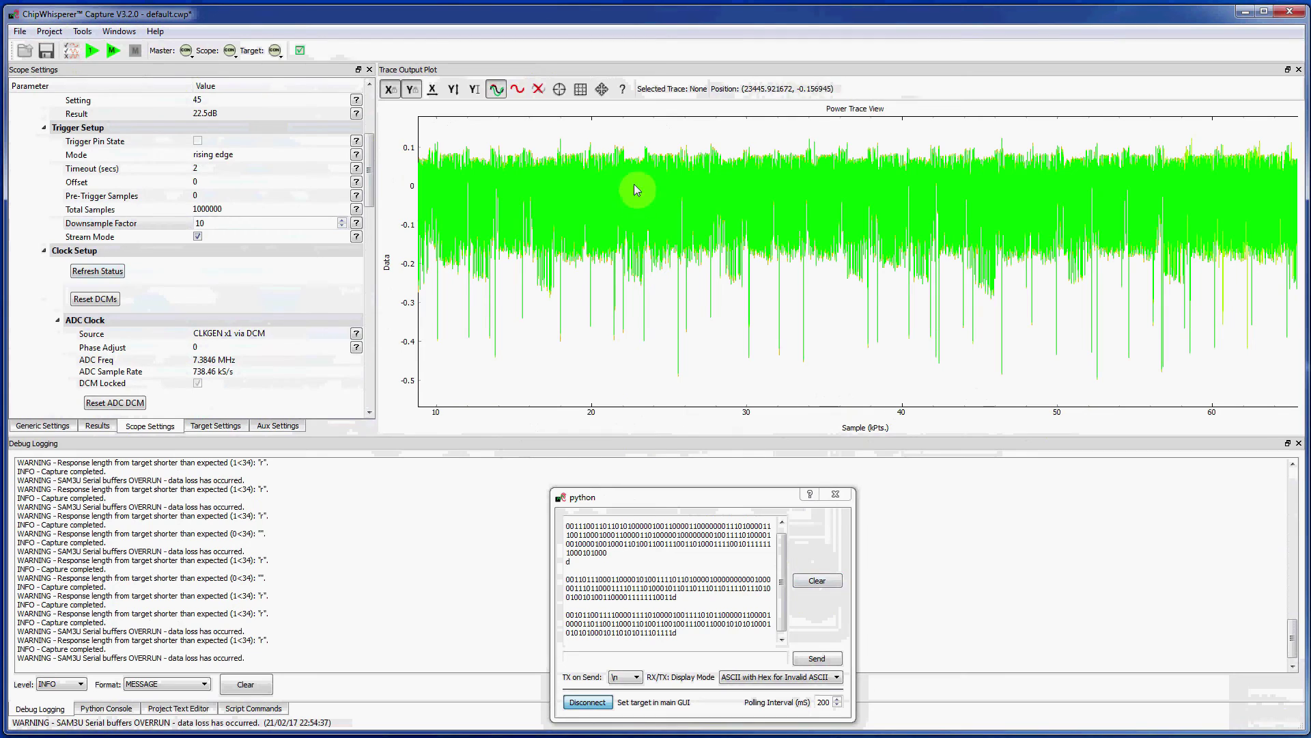
drag(623, 123, 808, 440)
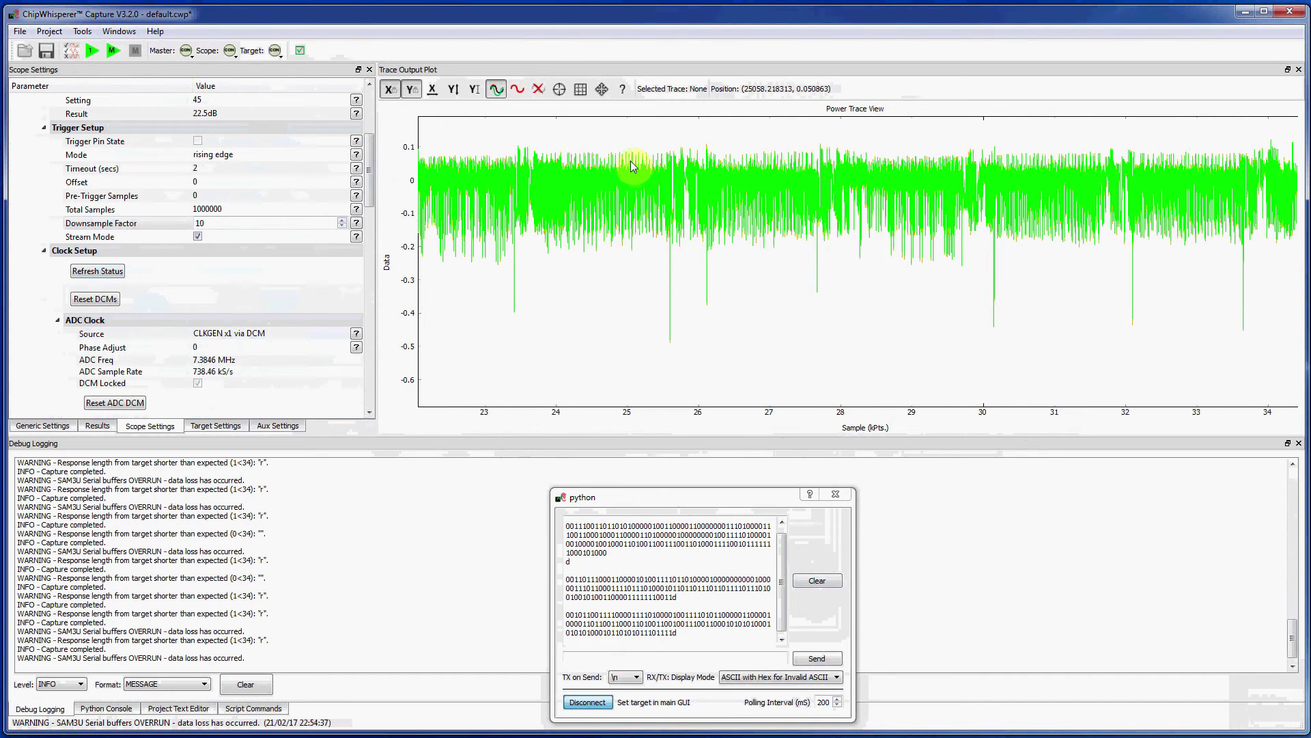
click(603, 90)
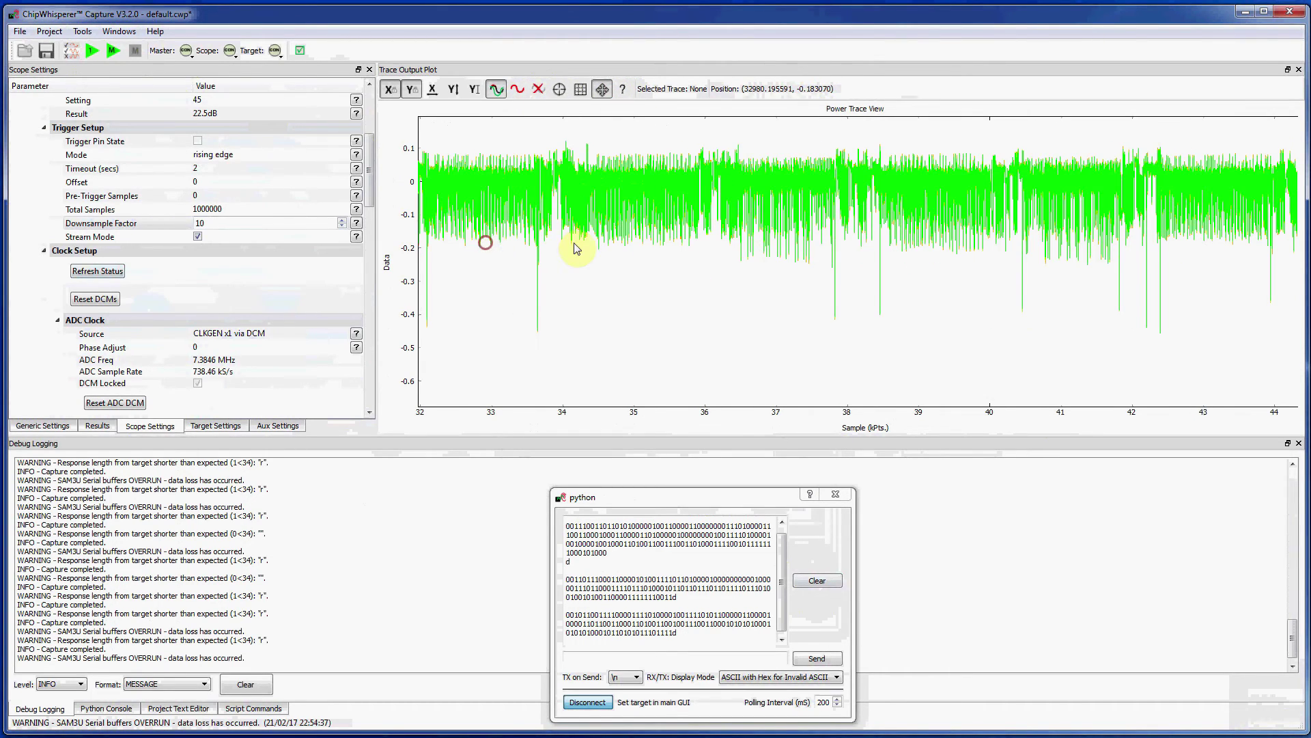
mouse_move(1242, 288)
mouse_down()
mouse_move(707, 259)
mouse_move(586, 266)
mouse_up()
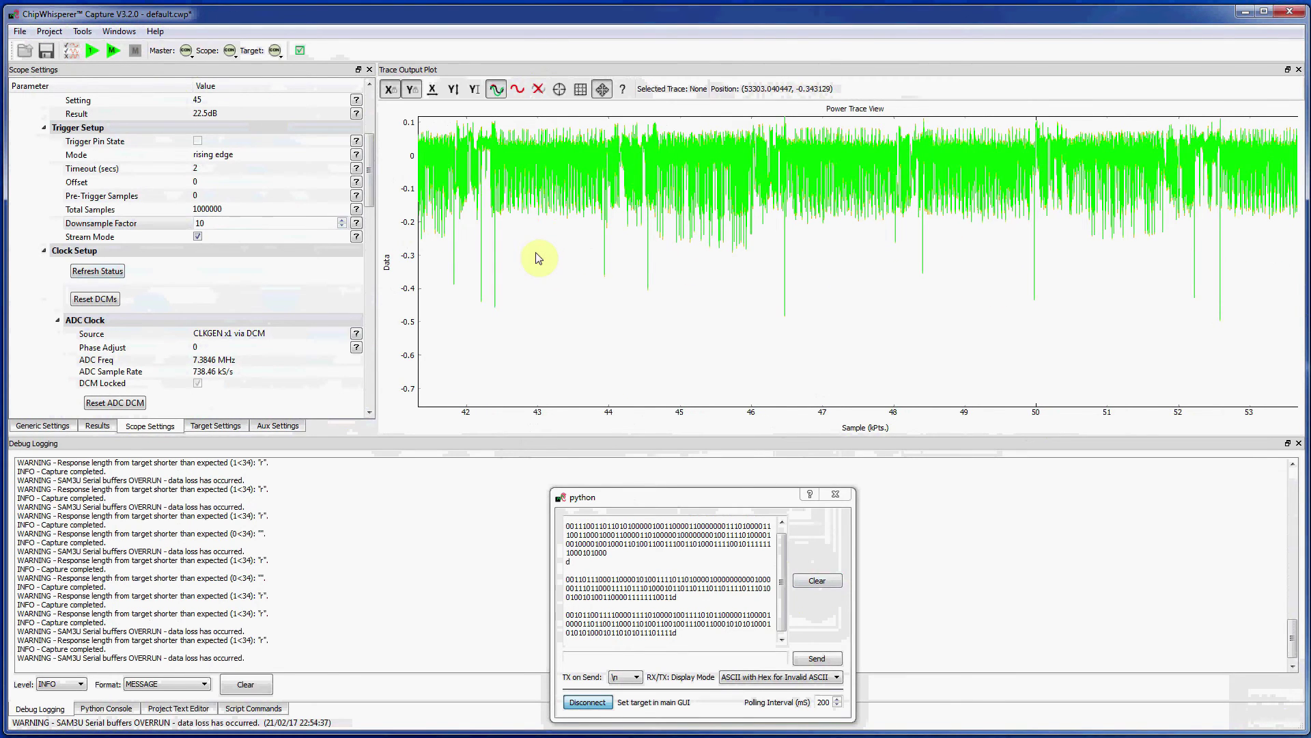
drag(539, 258, 467, 329)
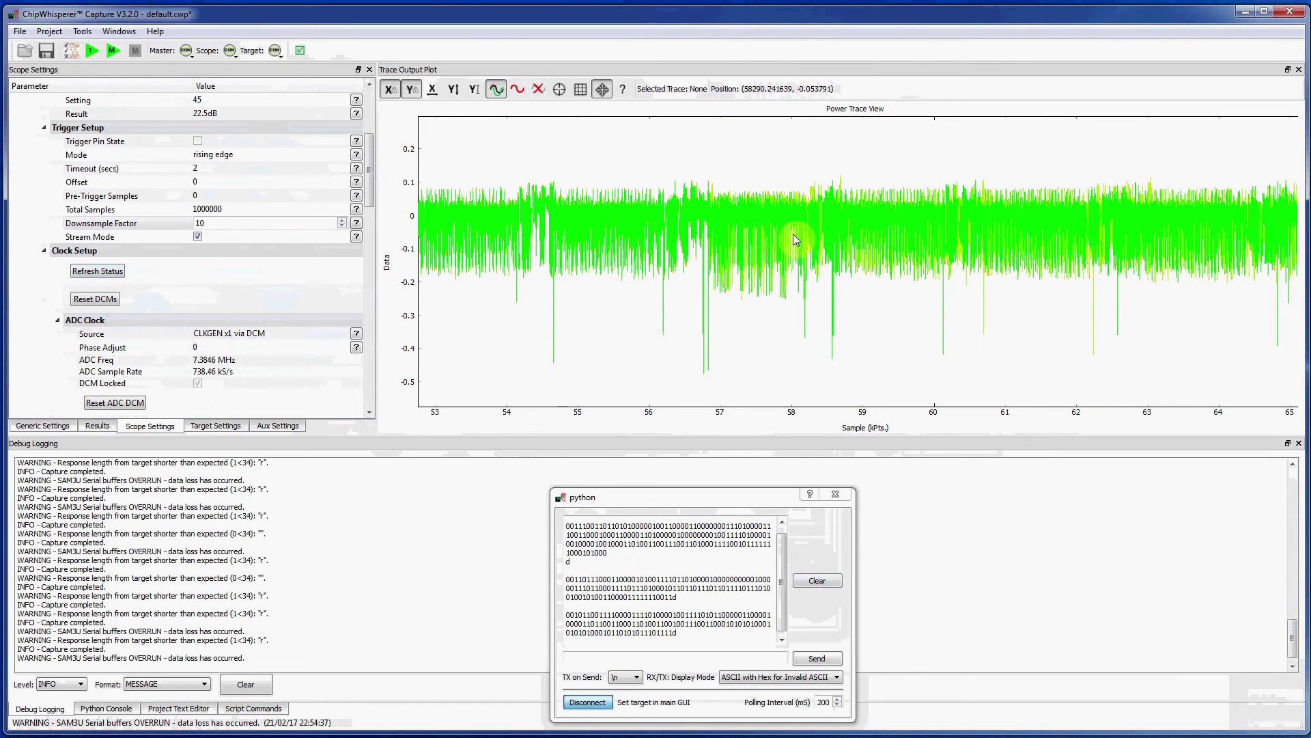
- Compare the overlaid traces where they diverge, from about 58.2 to 58.4 kPts, and return to the full view
click(413, 91)
click(602, 90)
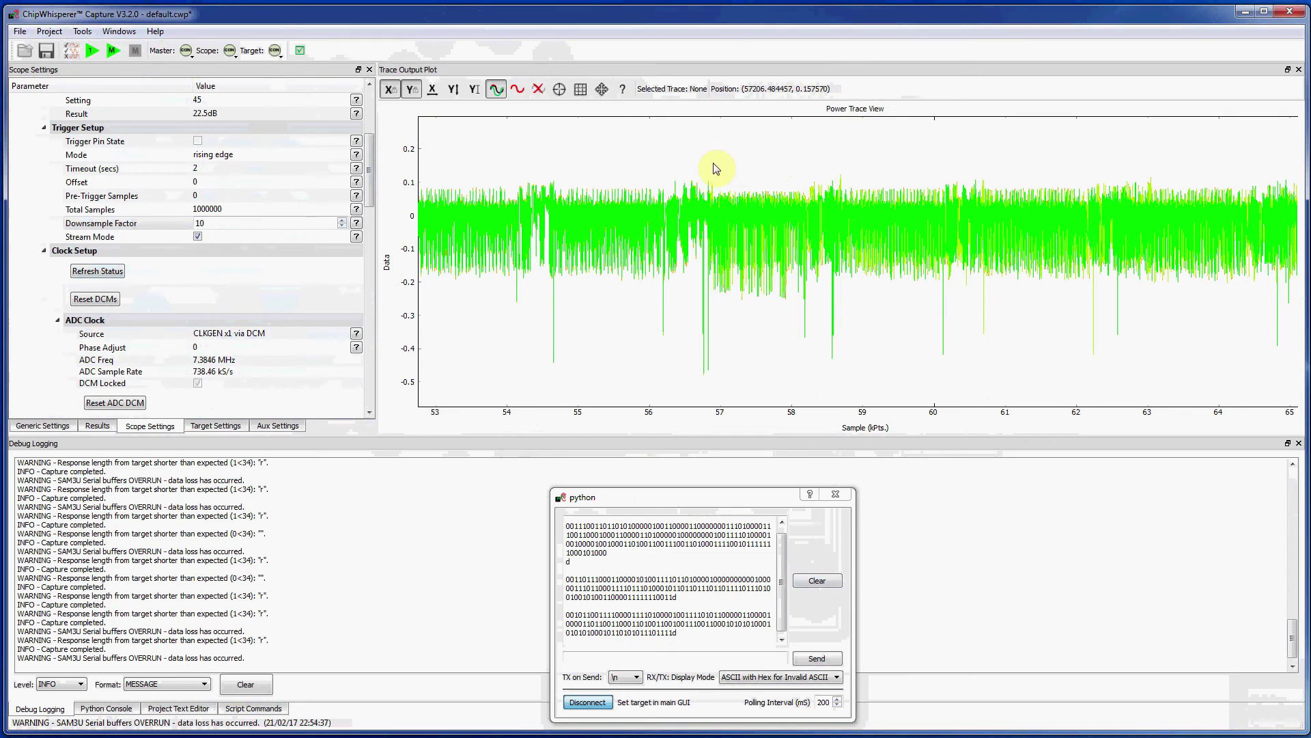
drag(696, 162, 859, 368)
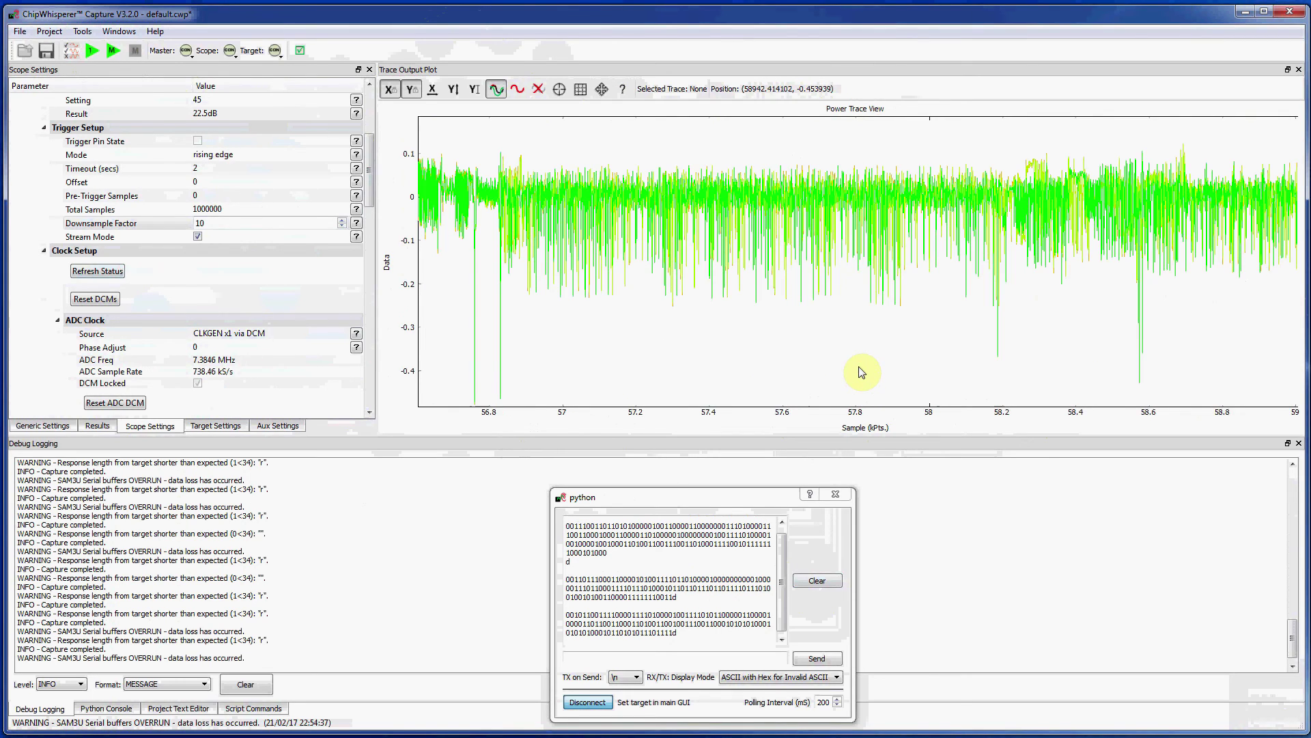
drag(963, 143, 1184, 369)
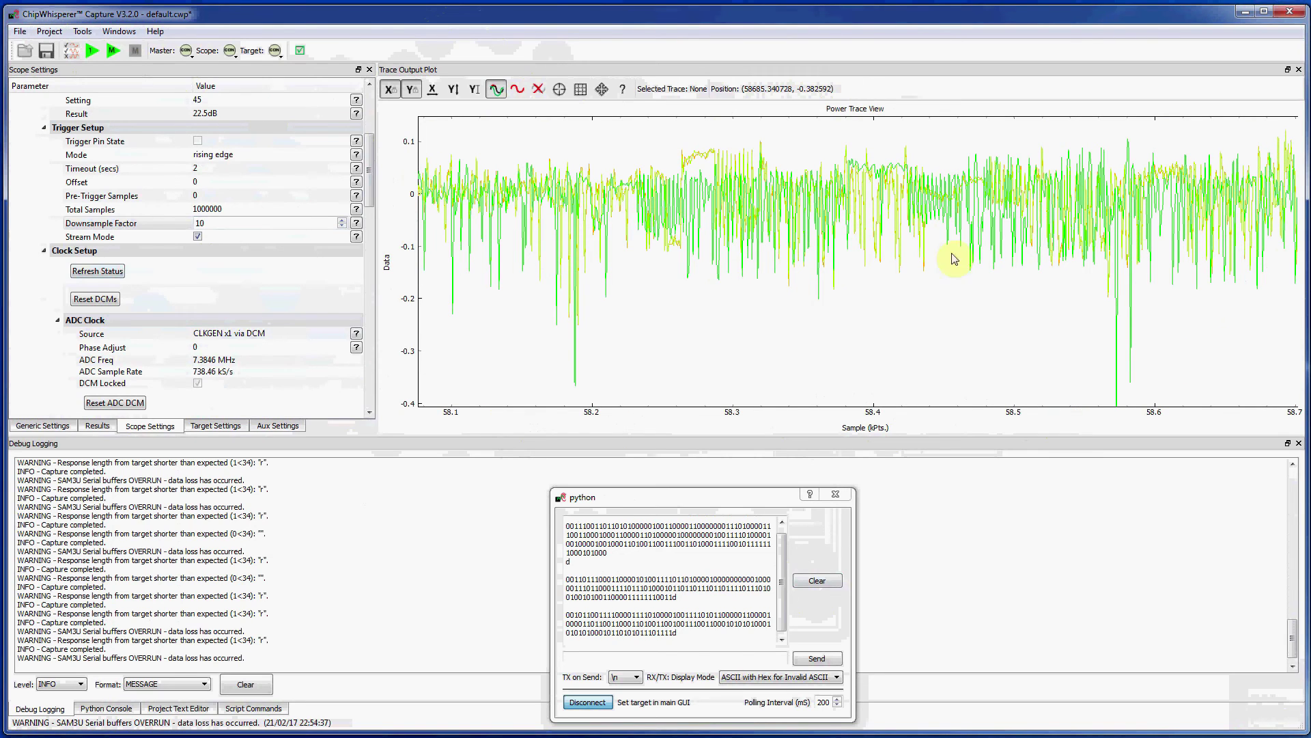
drag(604, 135, 909, 363)
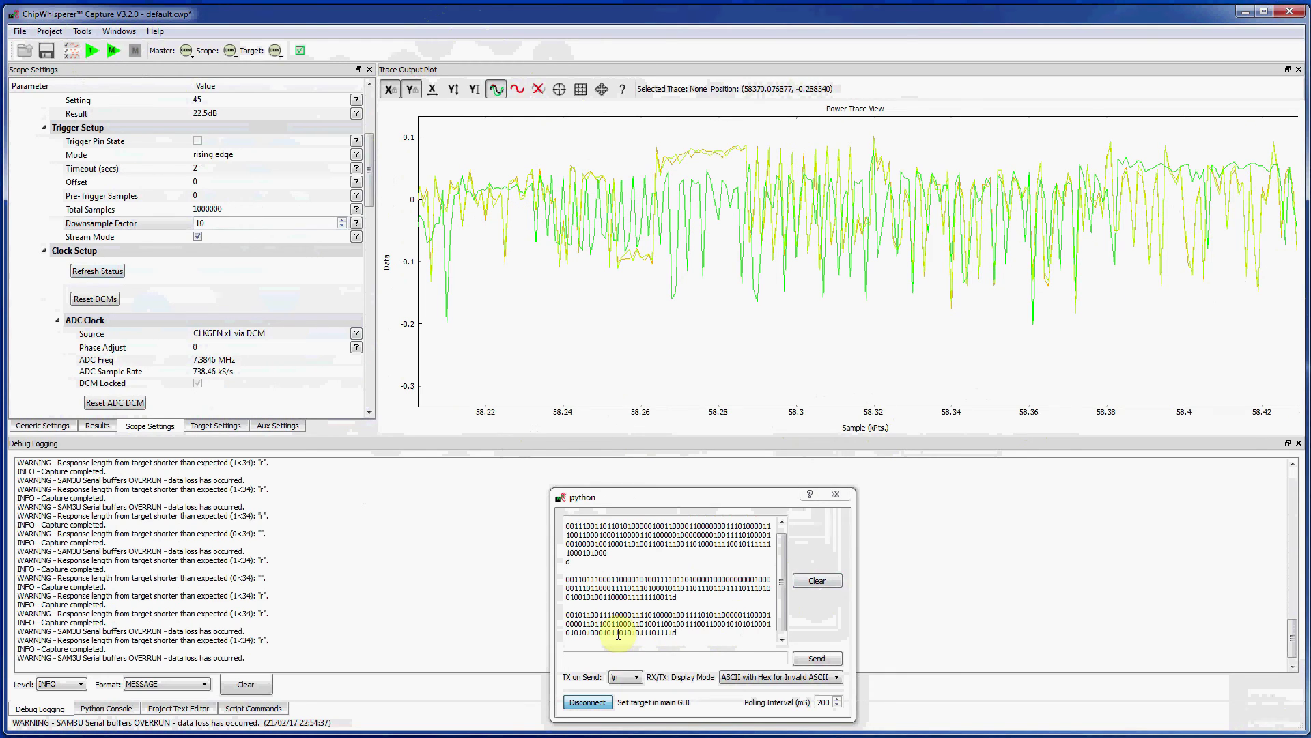
right_click(747, 306)
click(778, 315)
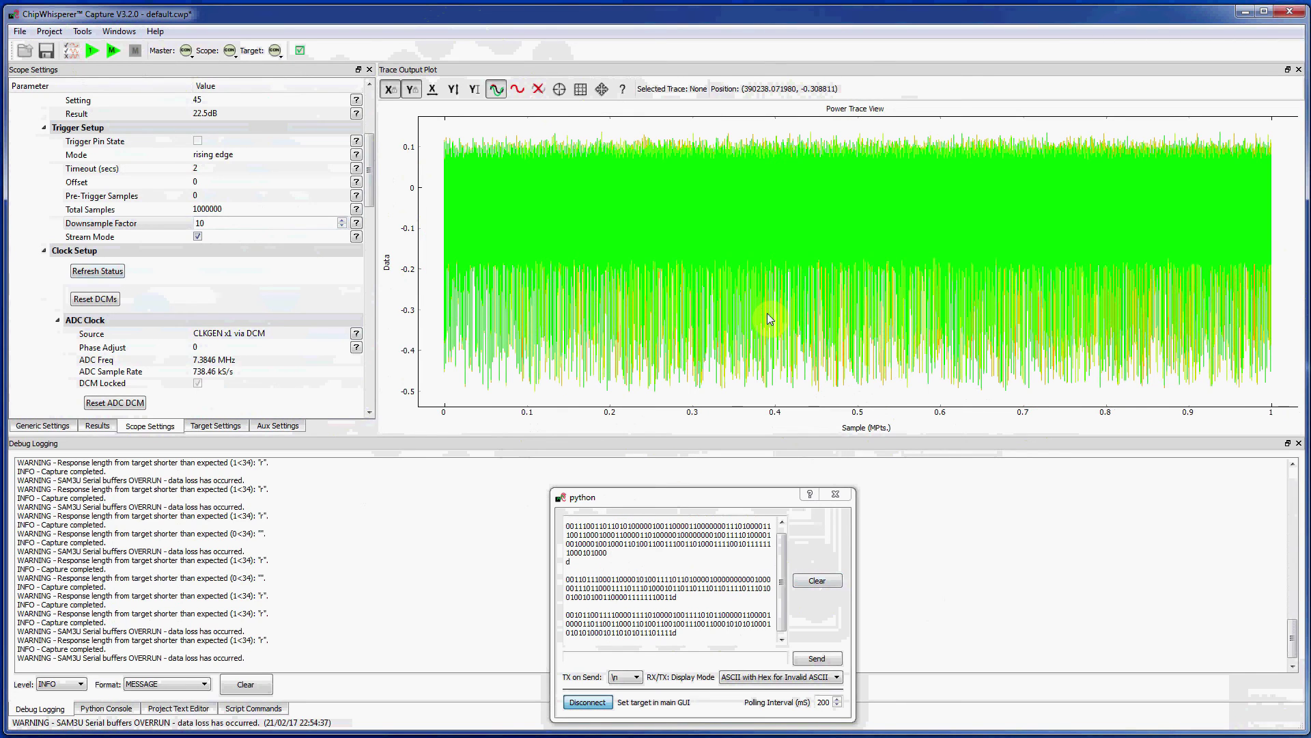
- Review the scope settings through the SAD and I/O decoder trigger modules, and close the serial terminal window
drag(370, 187, 373, 285)
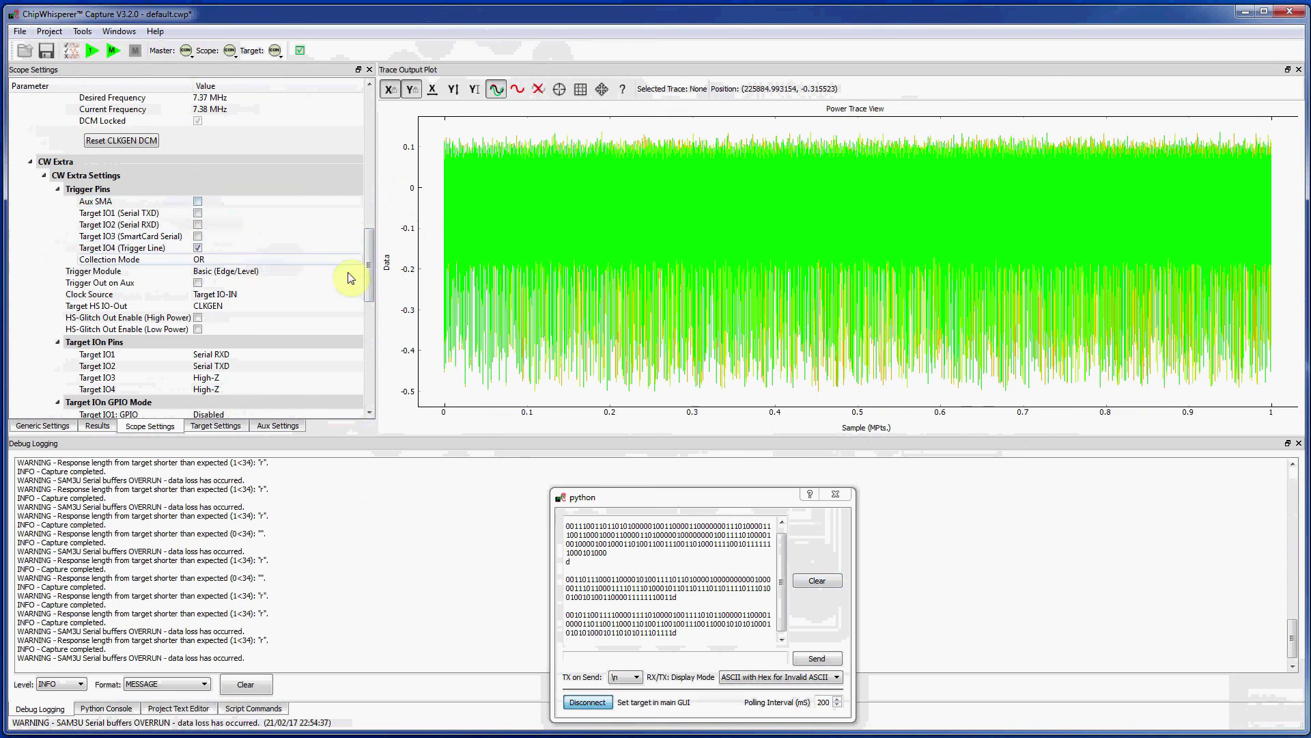
scroll(372, 278, down, 5)
scroll(365, 336, down, 8)
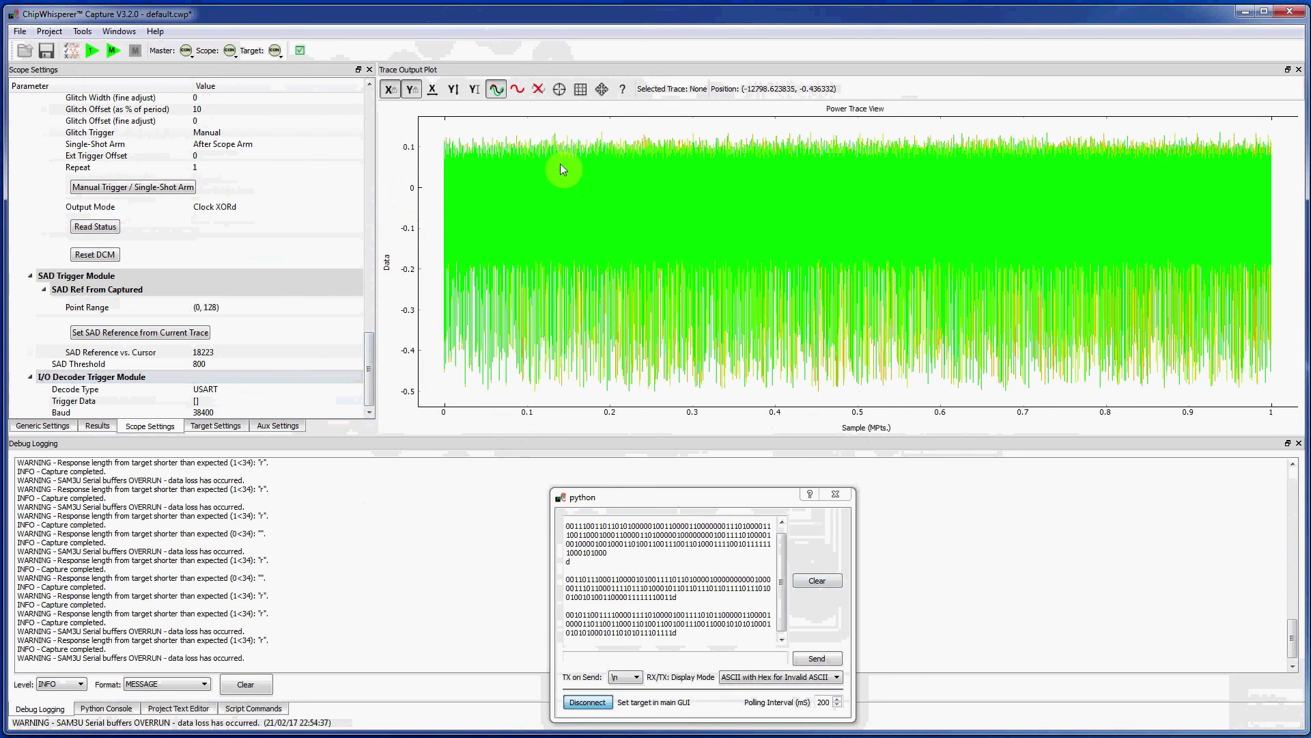
click(835, 495)
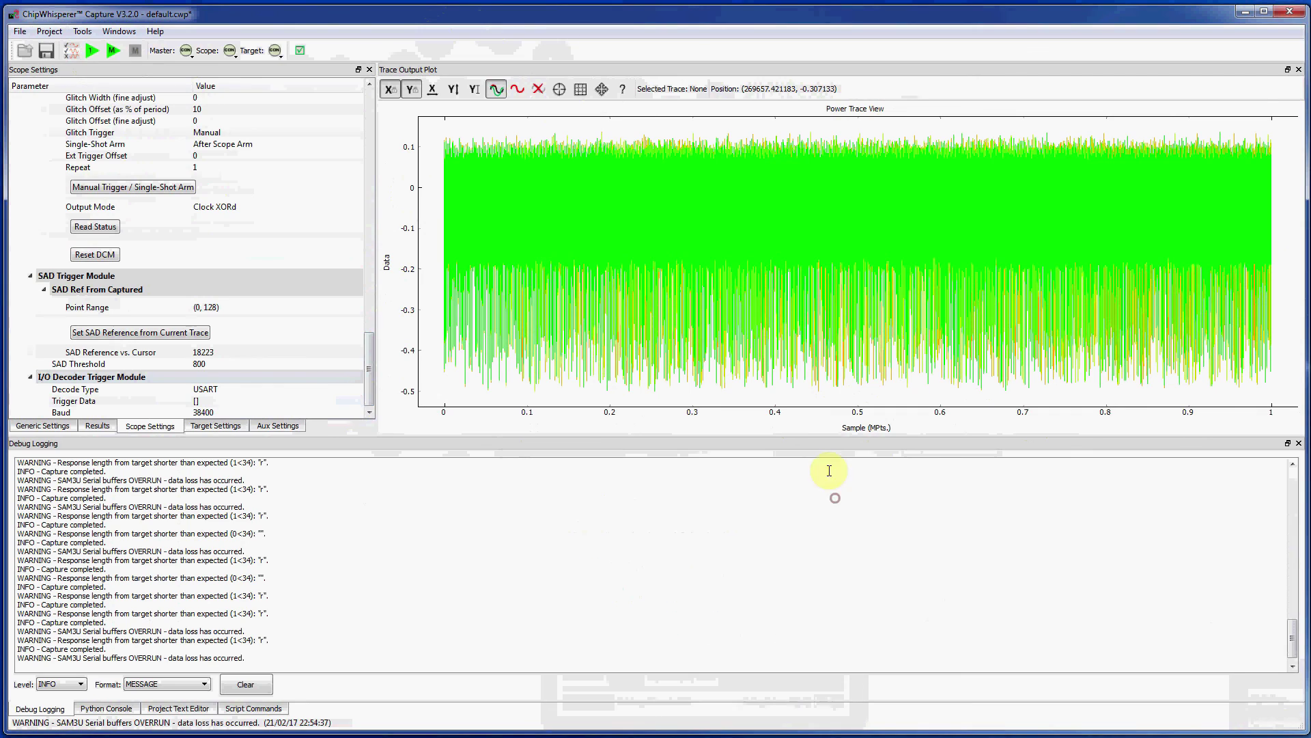